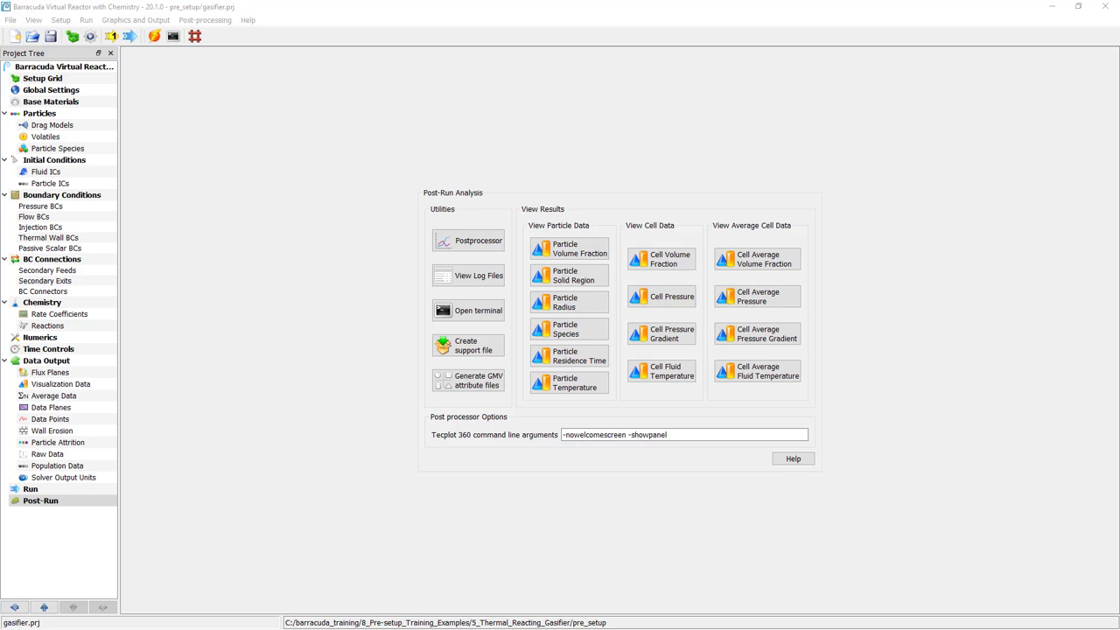
# Step: Launch Tecplot 360 EX as the postprocessor from Barracuda's Post-Run Analysis panel
pyautogui.click(468, 243)
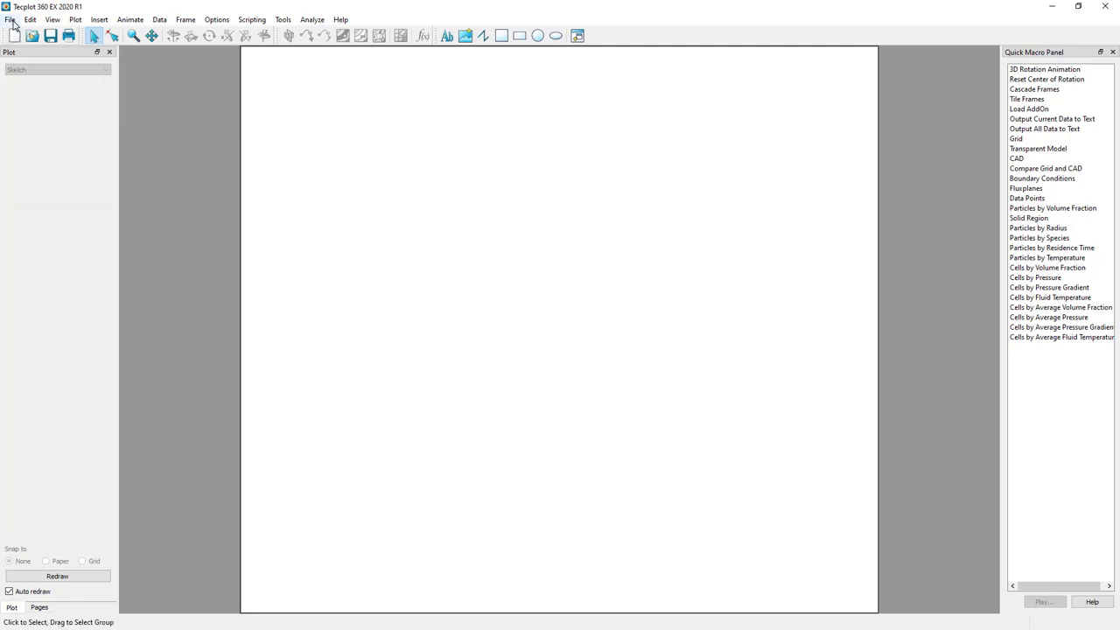
# Step: Through Load Barracuda data, select the FLUXBC_cyclone_1 to FLUXBC_cyclone_4 pressure files in pre_setup
pyautogui.click(12, 24)
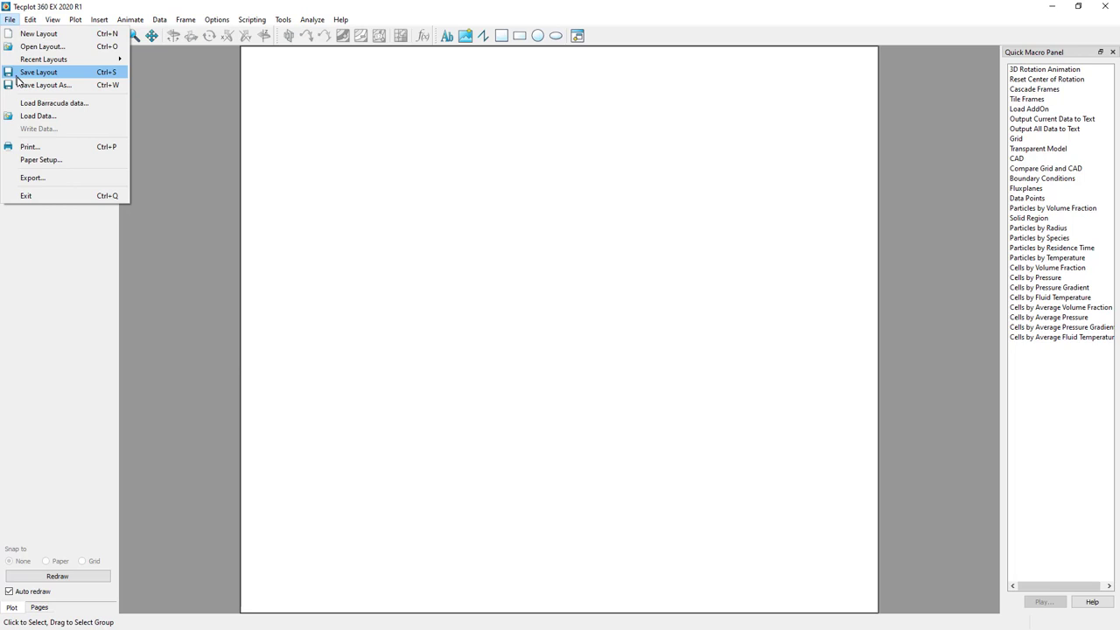
pyautogui.click(30, 104)
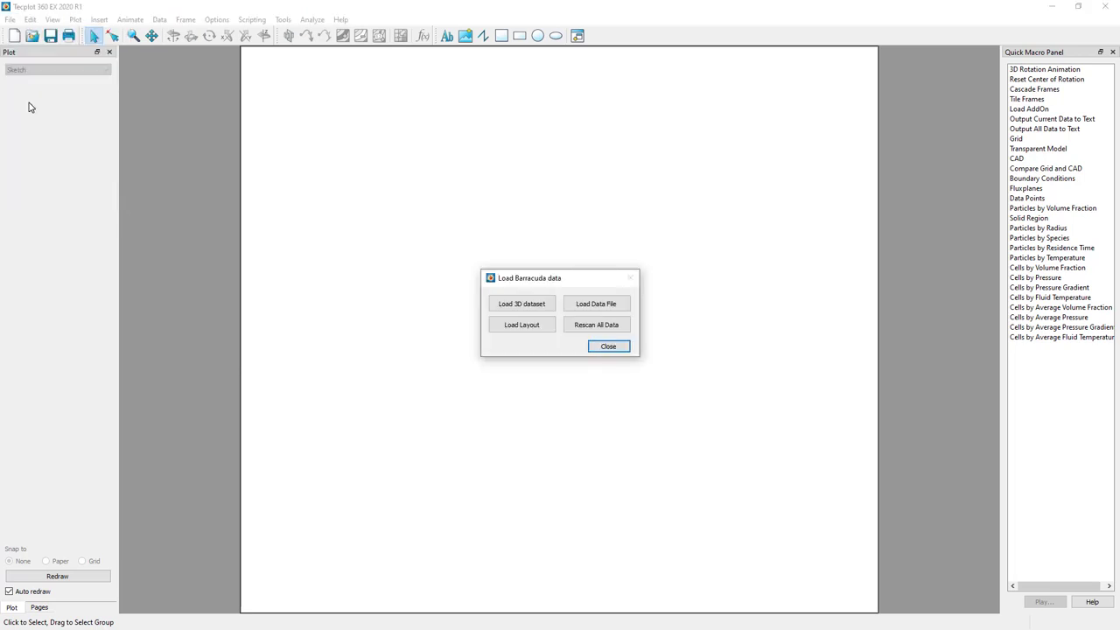
pyautogui.click(610, 302)
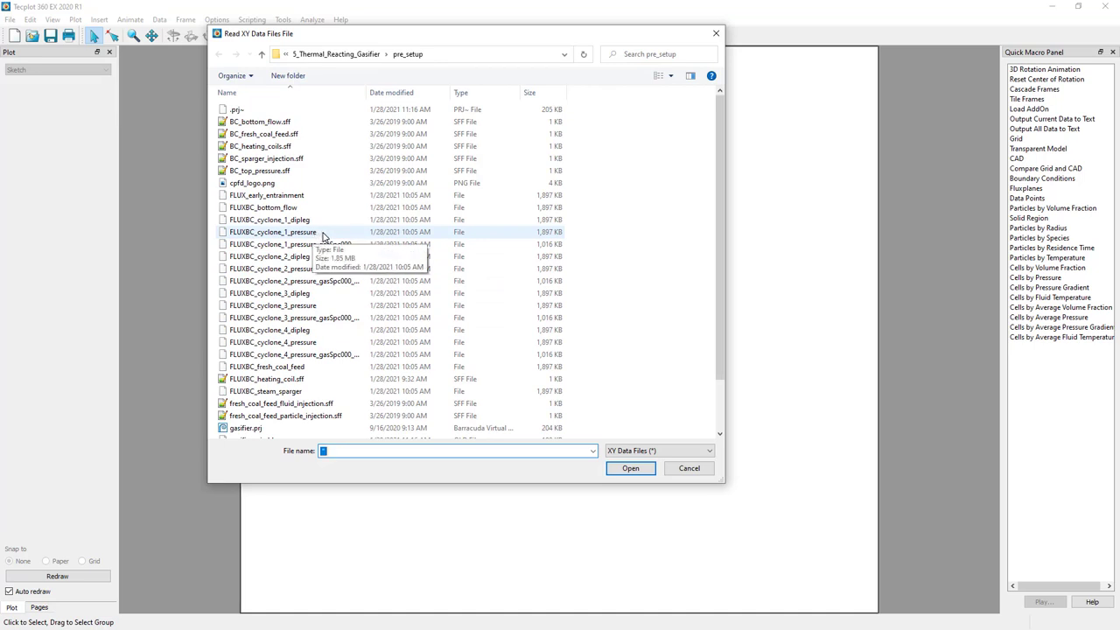
pyautogui.click(322, 235)
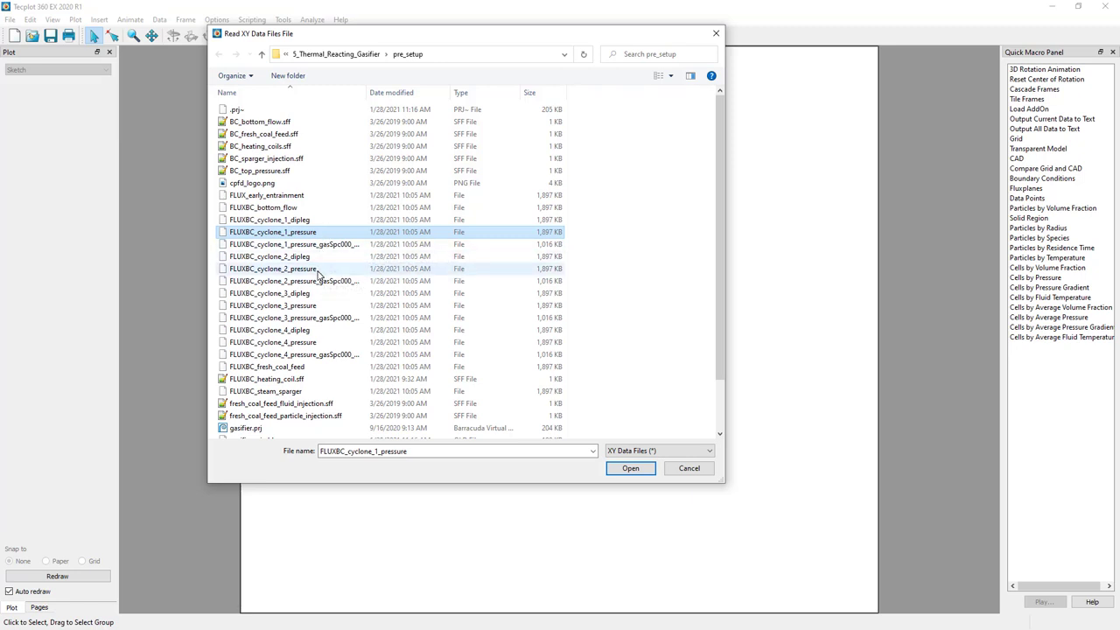
pyautogui.keyDown('ctrl'); pyautogui.click(318, 271); pyautogui.keyUp('ctrl')
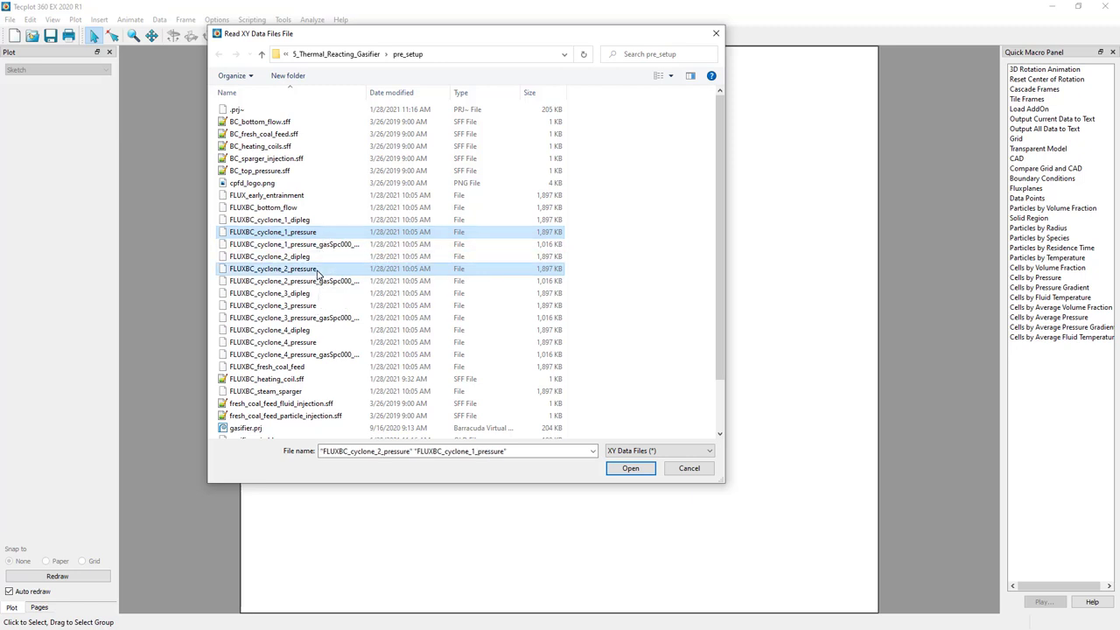
pyautogui.keyDown('ctrl'); pyautogui.click(318, 306); pyautogui.keyUp('ctrl')
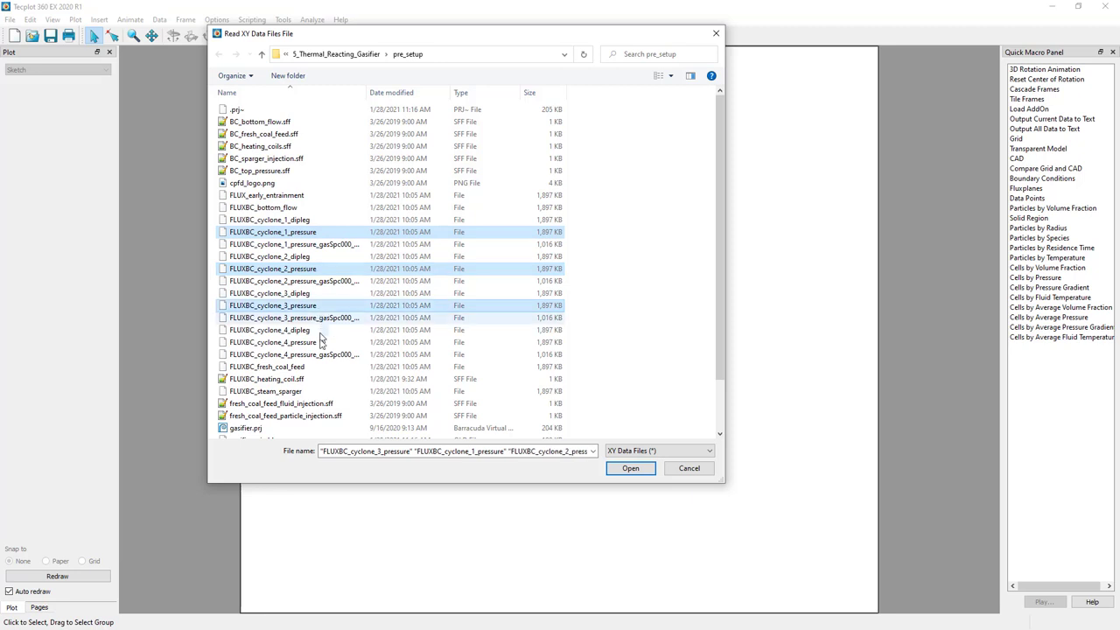
pyautogui.keyDown('ctrl'); pyautogui.click(319, 343); pyautogui.keyUp('ctrl')
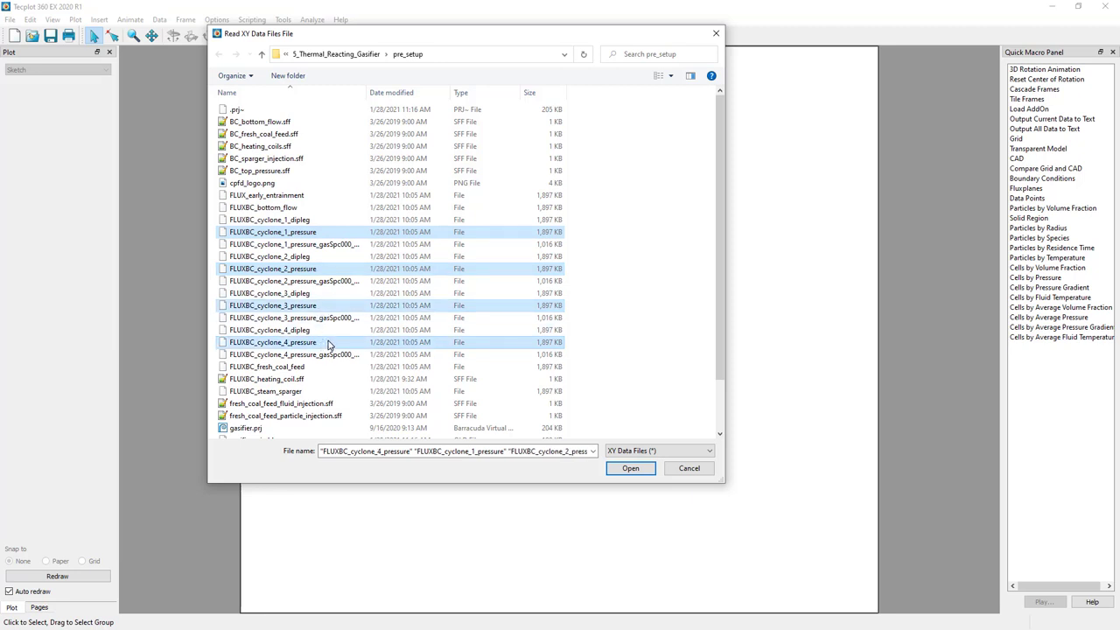
# Step: Open the four cyclone files, then enlarge Mapping Style to show all 14 maps with readable columns
pyautogui.click(630, 469)
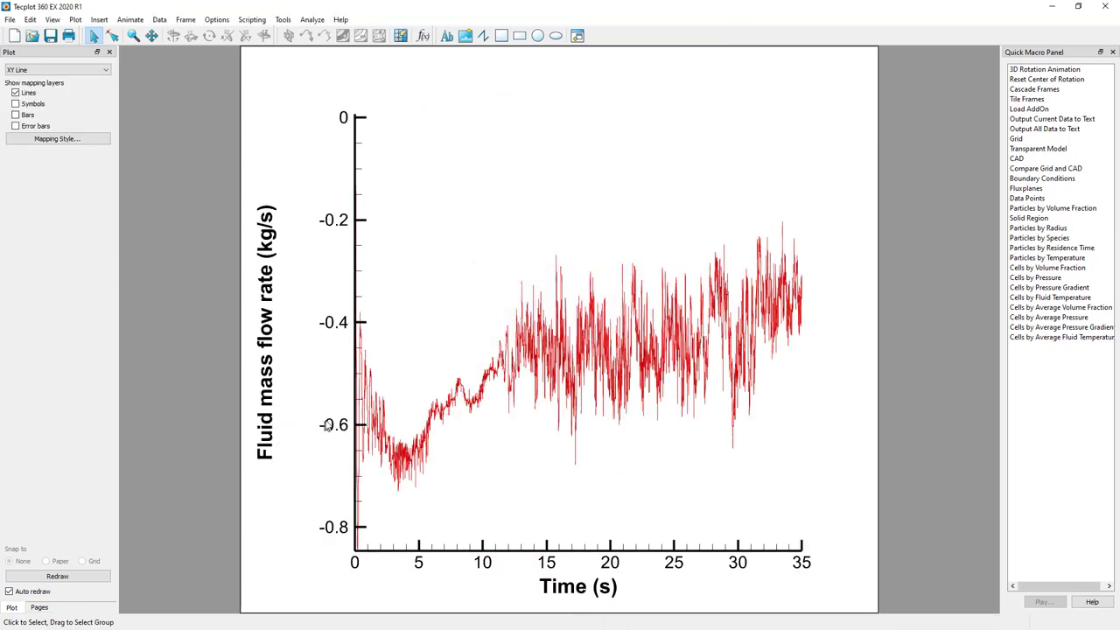
pyautogui.click(56, 140)
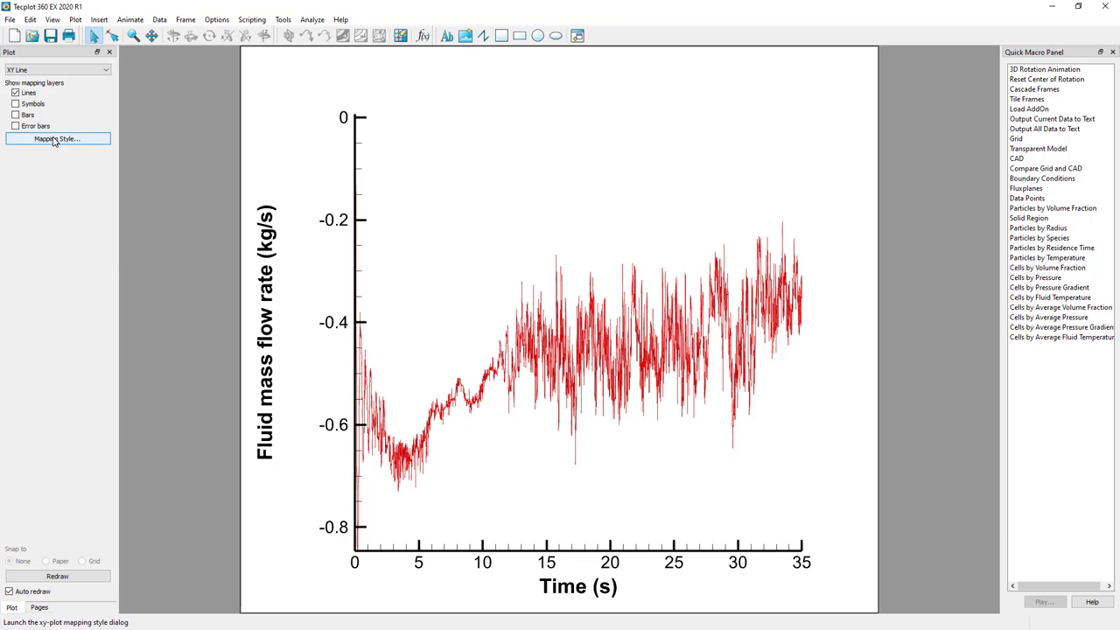
pyautogui.moveTo(516, 282); pyautogui.dragTo(356, 137)
pyautogui.moveTo(567, 295); pyautogui.dragTo(979, 478)
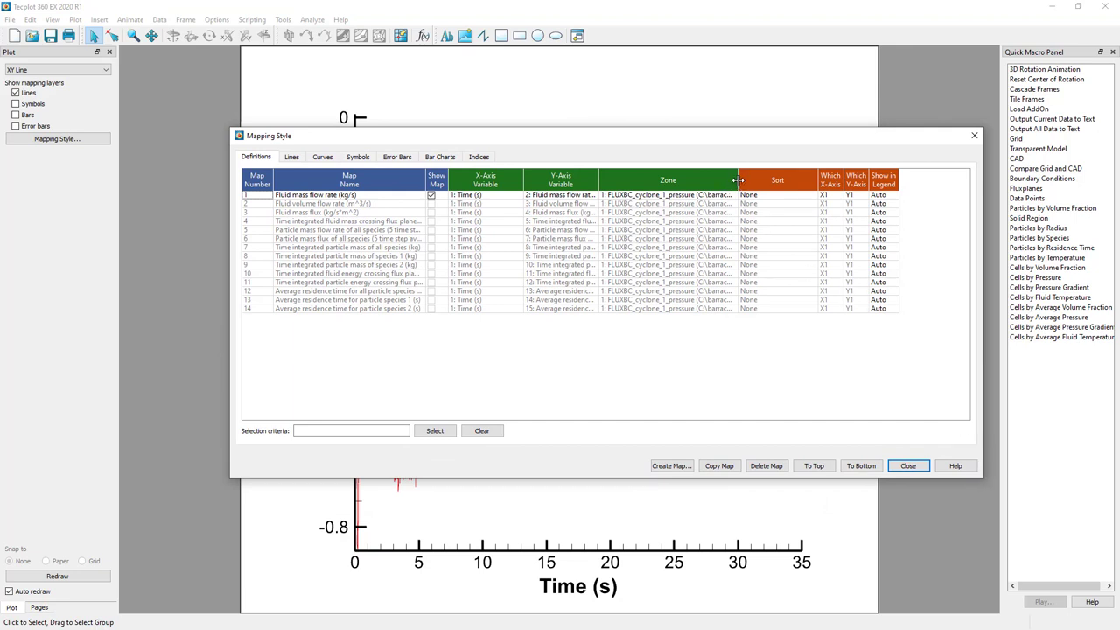
pyautogui.moveTo(739, 180); pyautogui.dragTo(835, 182)
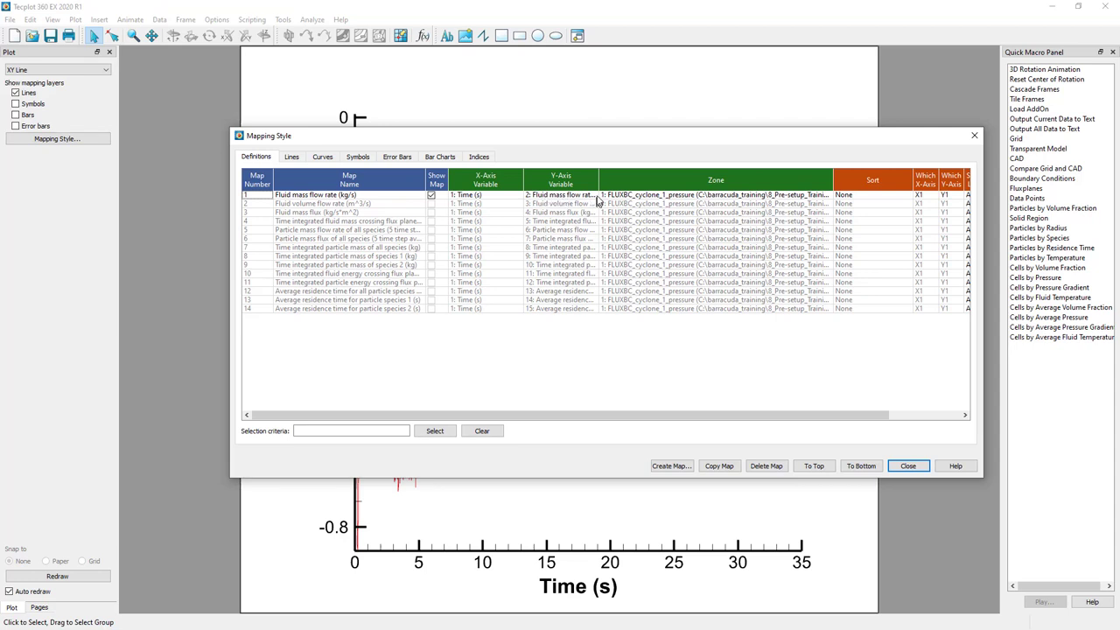
pyautogui.moveTo(599, 182); pyautogui.dragTo(633, 190)
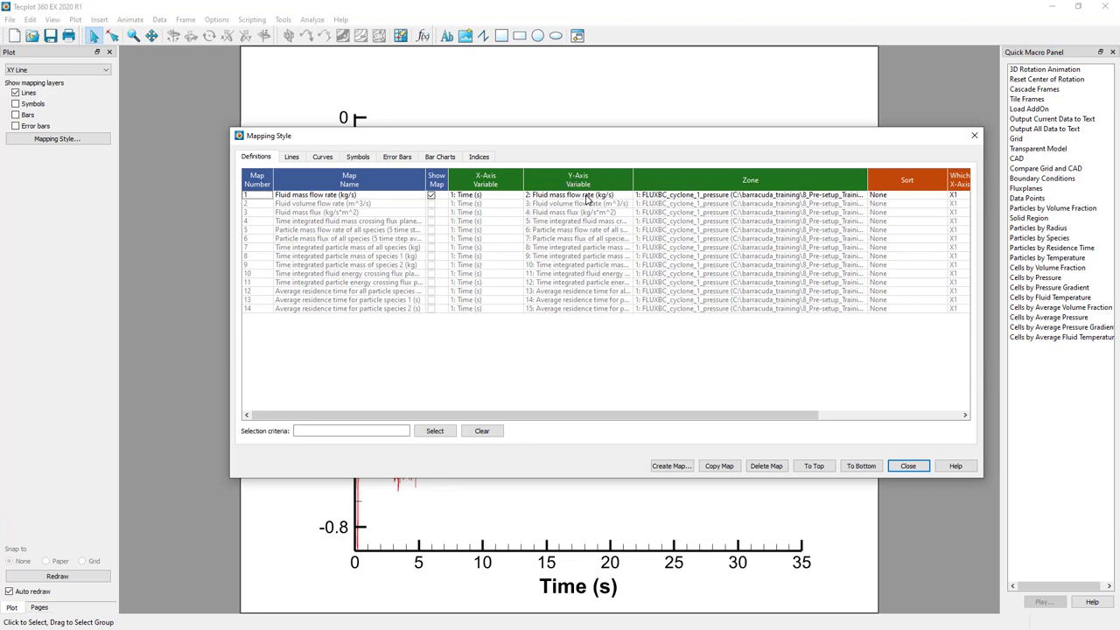
# Step: Switch map 1's Y-axis variable to 8: Time integrated particle mass of all species
pyautogui.click(587, 198)
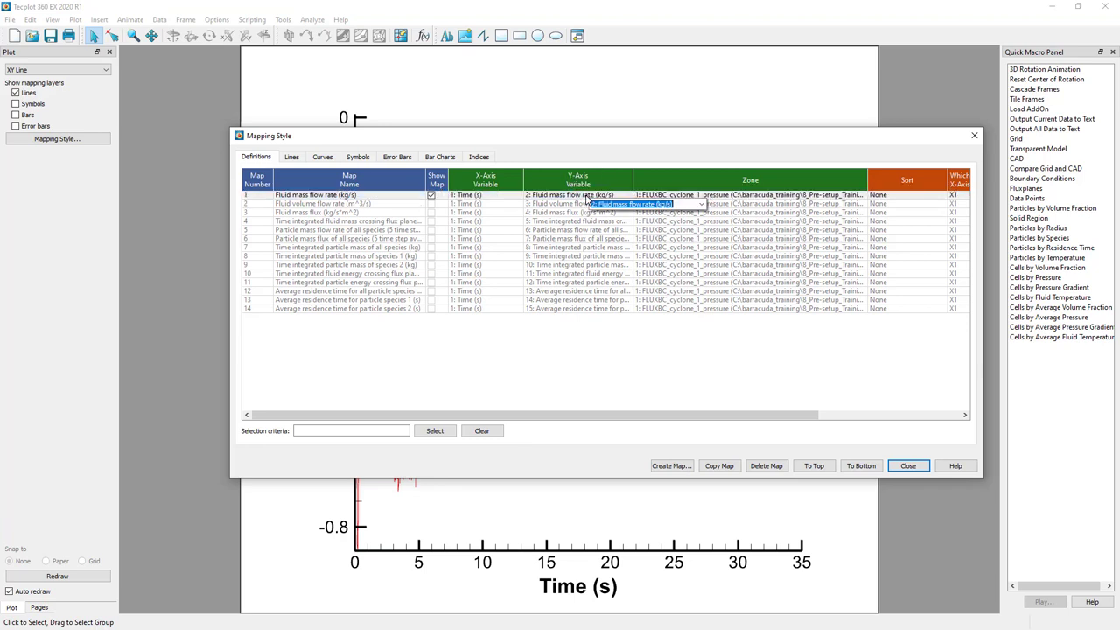
pyautogui.click(701, 207)
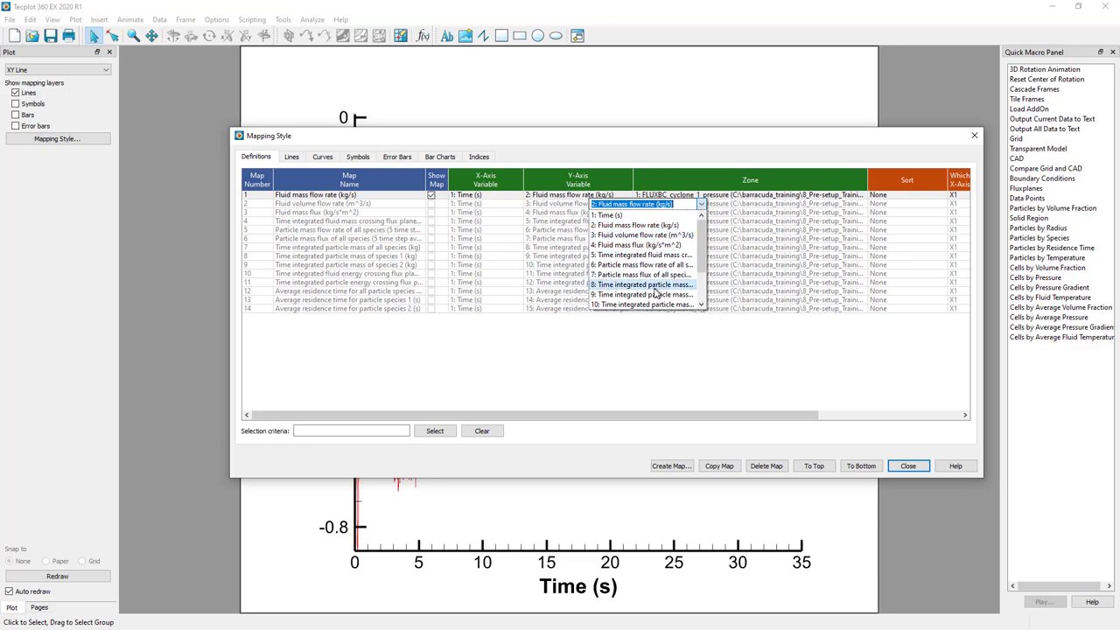
pyautogui.click(649, 285)
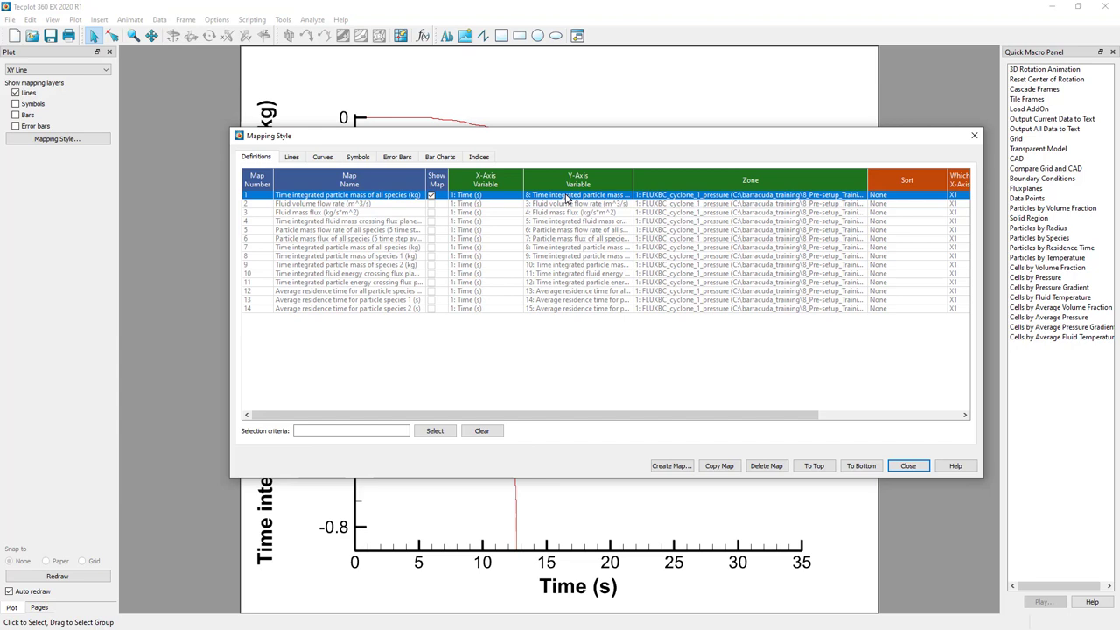
pyautogui.click(573, 203)
pyautogui.click(681, 203)
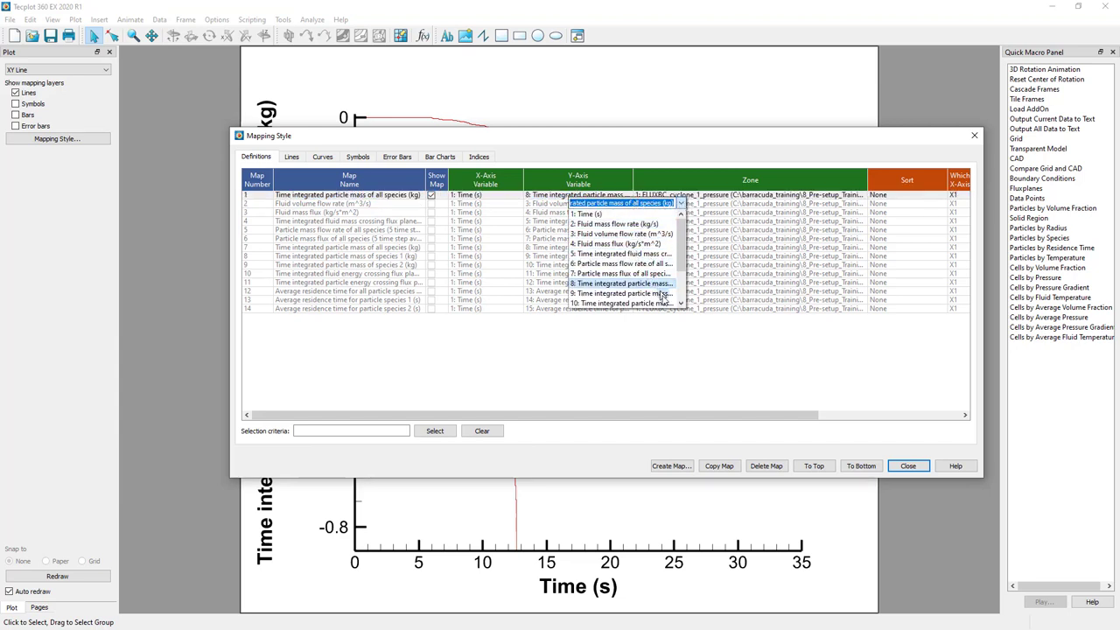
pyautogui.click(698, 371)
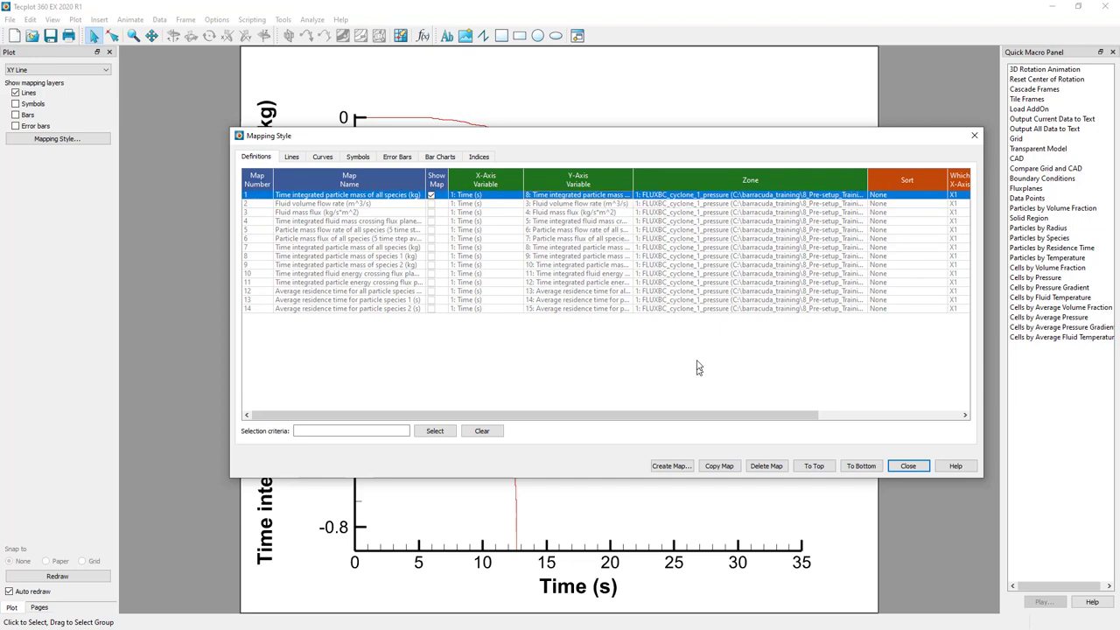
# Step: Set map 2's Y-axis variable to time integrated particle mass of all species
pyautogui.click(652, 208)
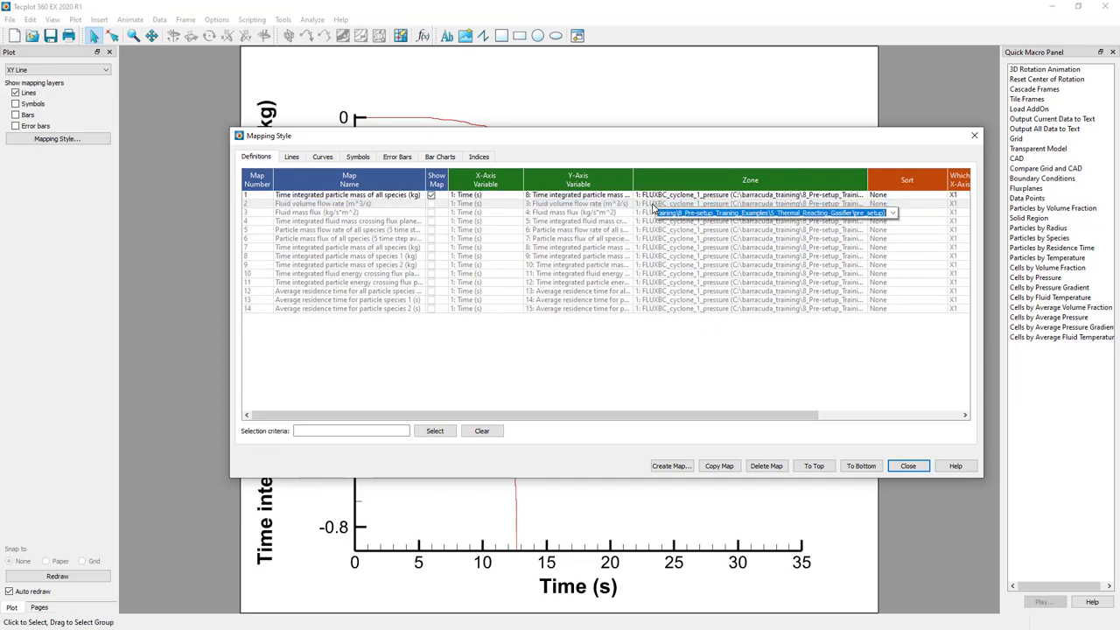
pyautogui.click(893, 213)
pyautogui.click(823, 234)
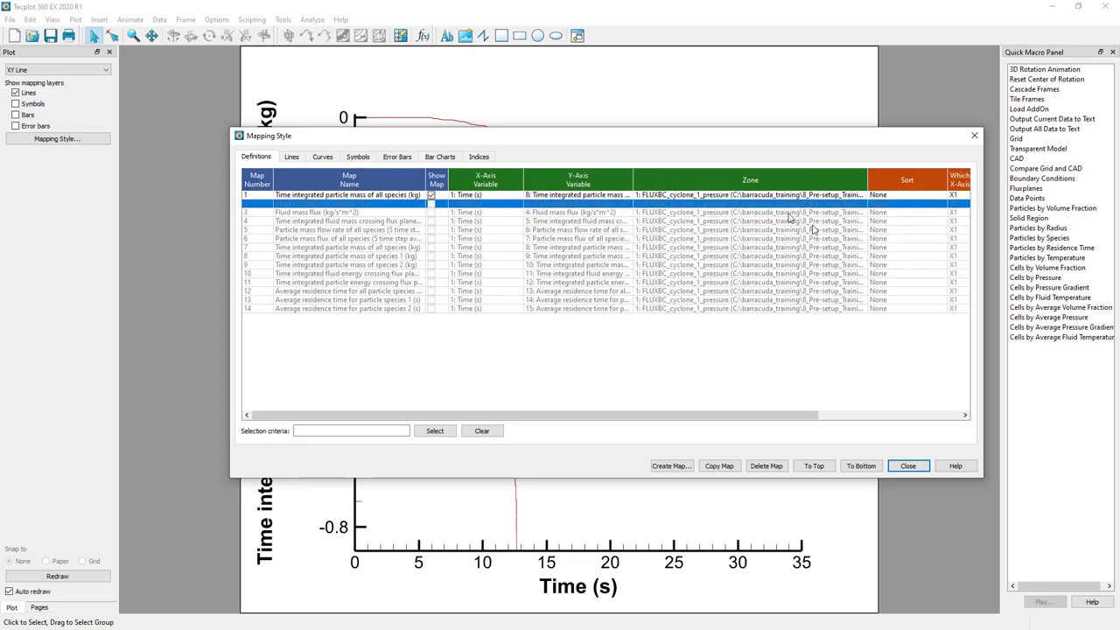
pyautogui.click(586, 205)
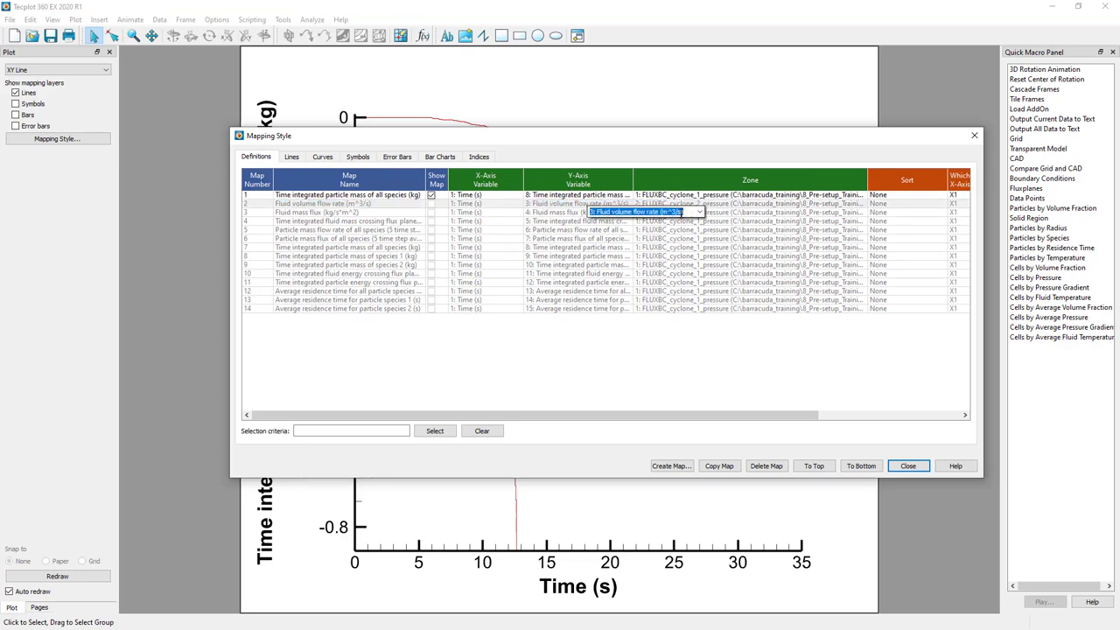
pyautogui.click(699, 213)
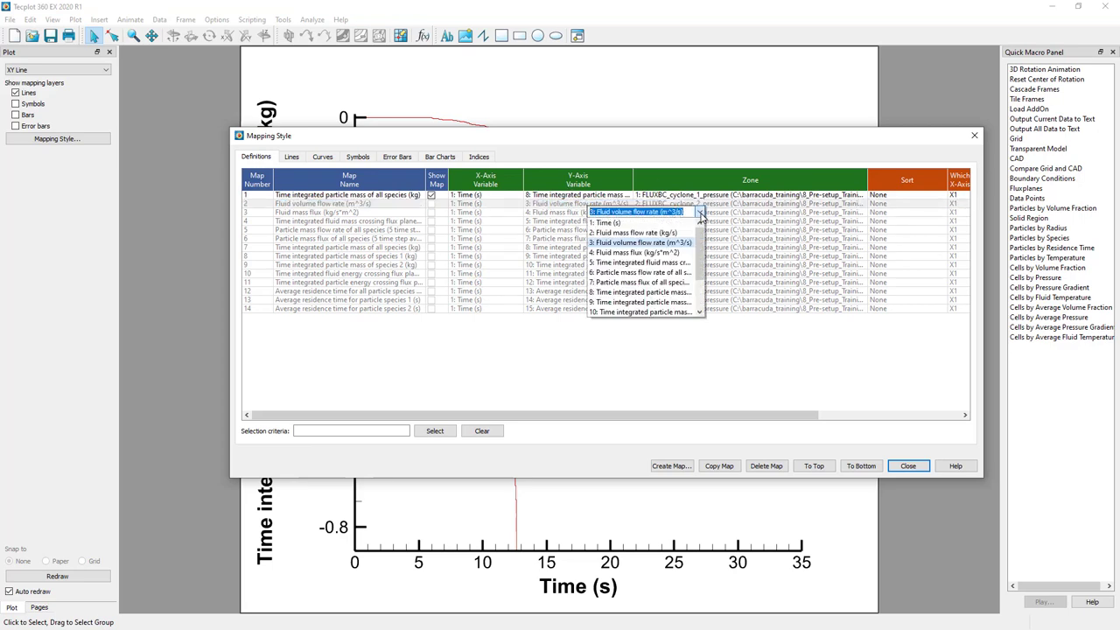
pyautogui.click(672, 292)
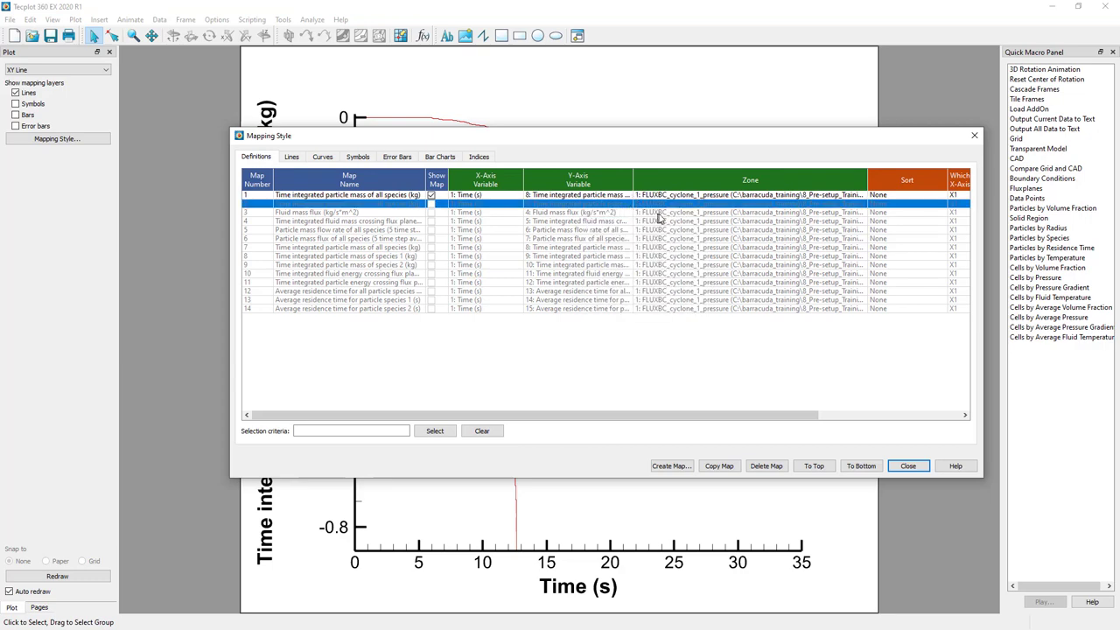
# Step: Assign the cyclone 3 zone to map 3 and plot time integrated particle mass
pyautogui.click(663, 213)
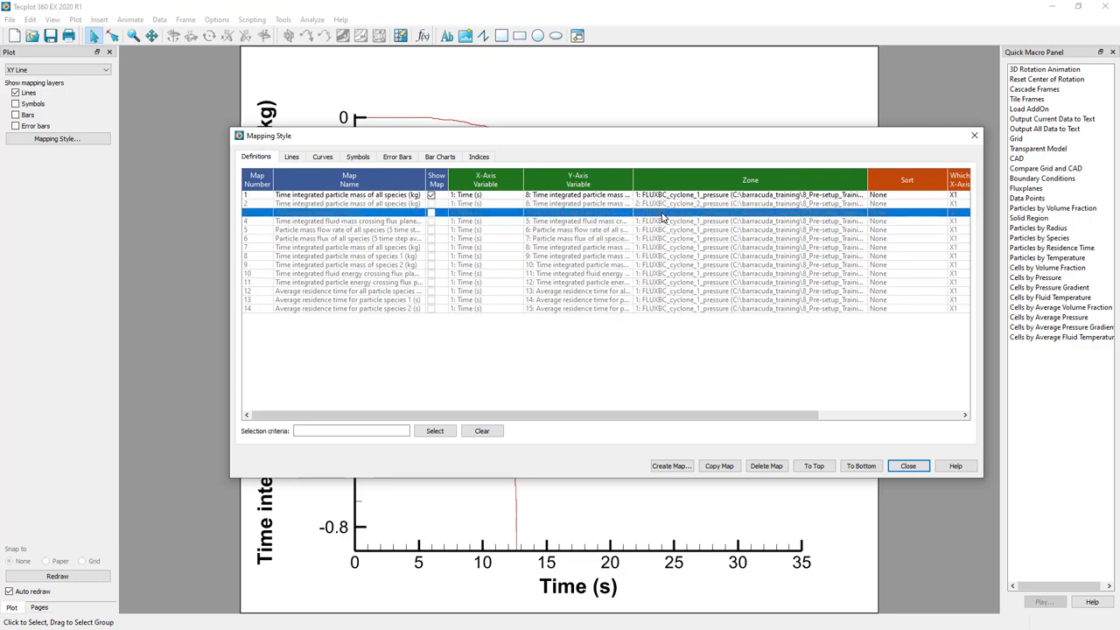
pyautogui.click(663, 216)
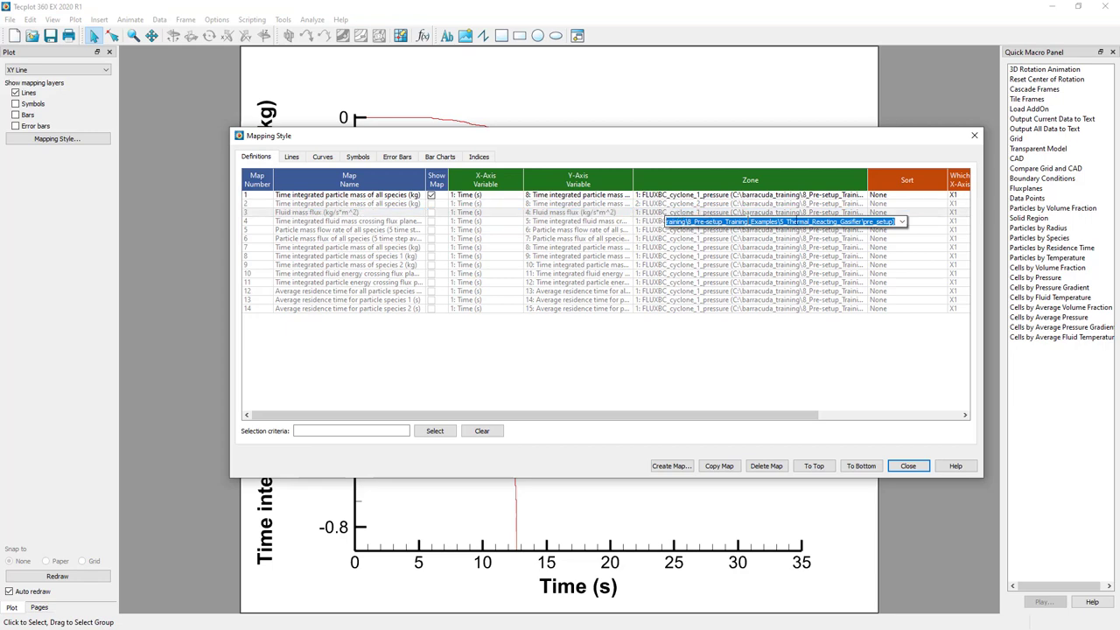
pyautogui.click(905, 223)
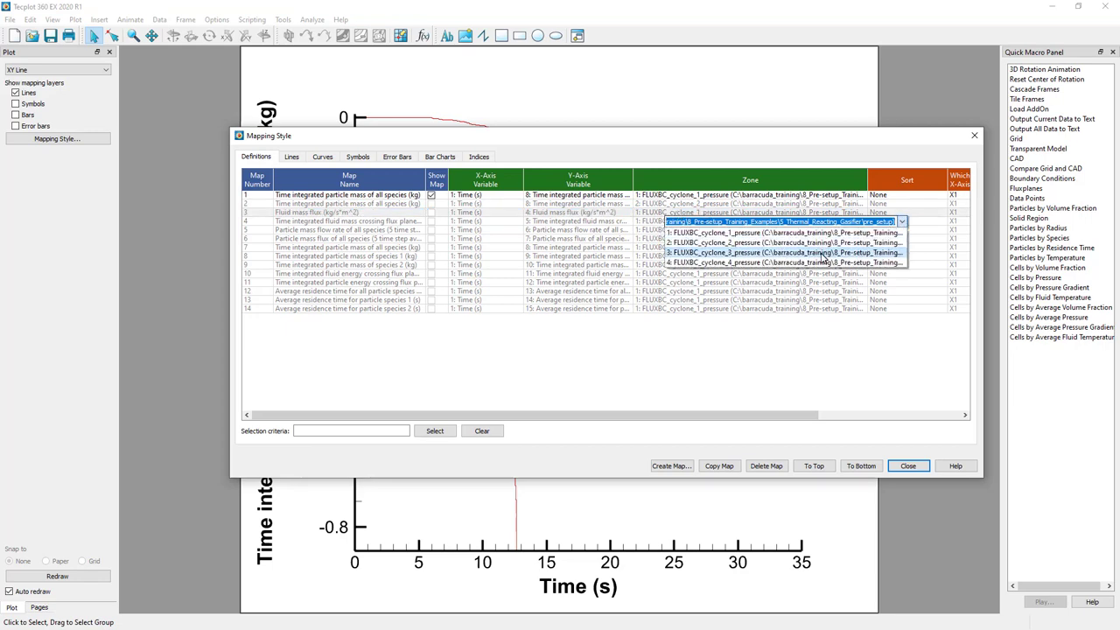
pyautogui.click(823, 252)
pyautogui.click(537, 213)
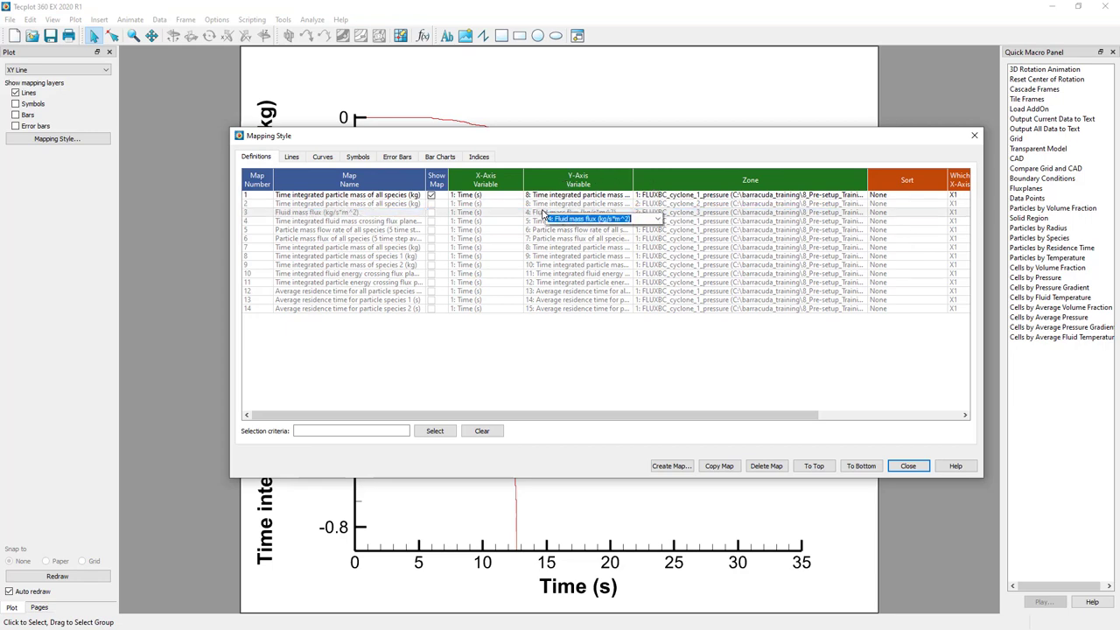
pyautogui.click(658, 218)
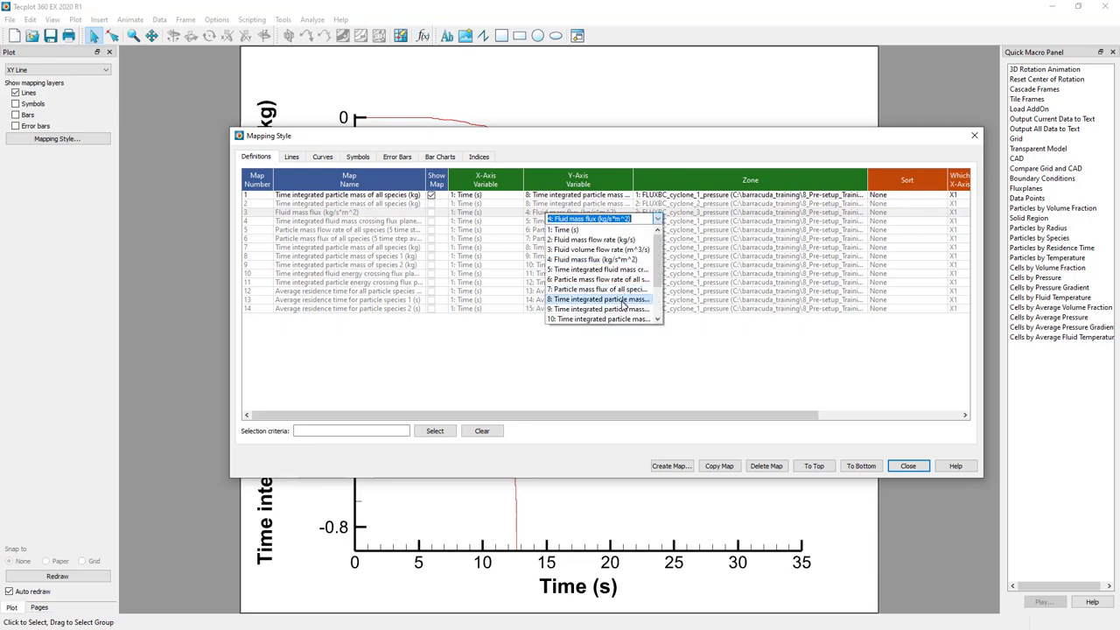
pyautogui.click(622, 300)
# Step: Assign the cyclone 4 zone to map 4 and plot time integrated particle mass
pyautogui.click(670, 229)
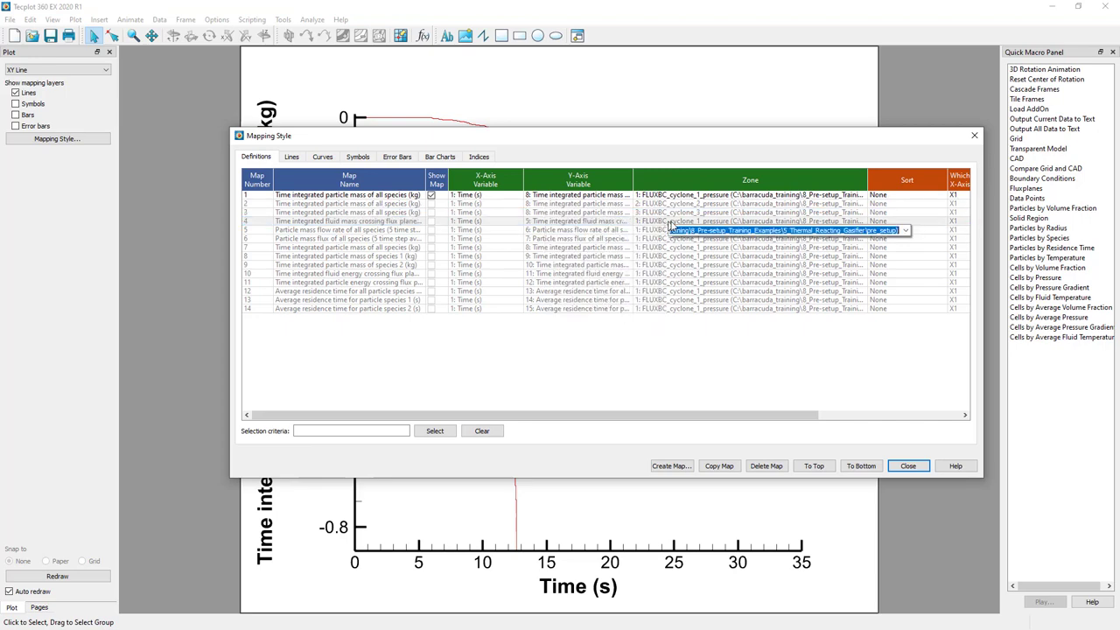
pyautogui.moveTo(670, 230); pyautogui.dragTo(875, 232)
pyautogui.click(907, 230)
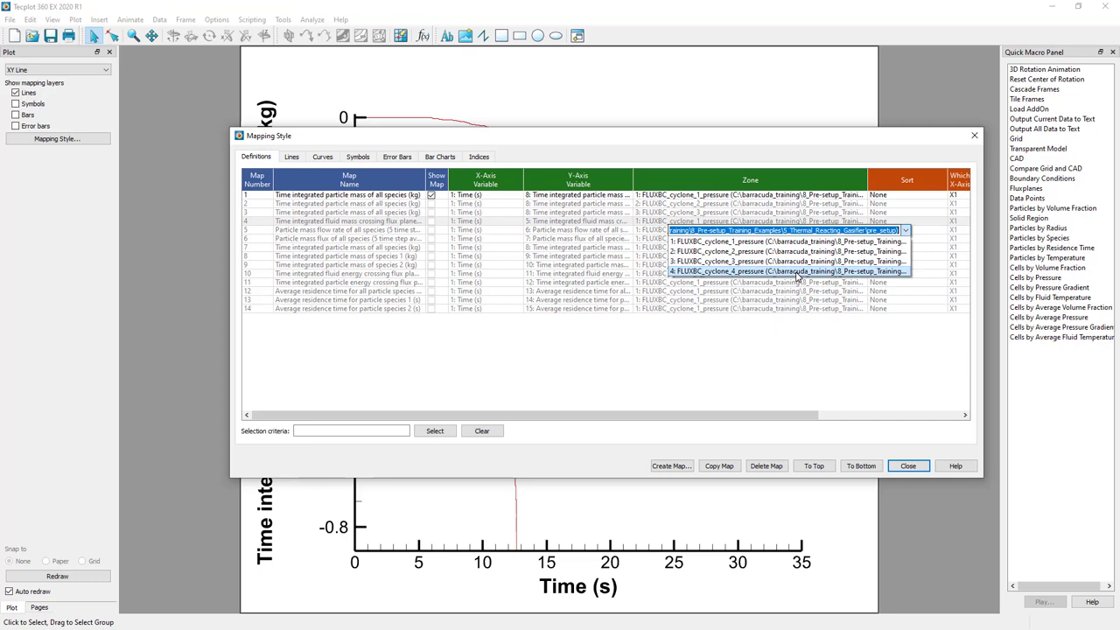
pyautogui.click(795, 272)
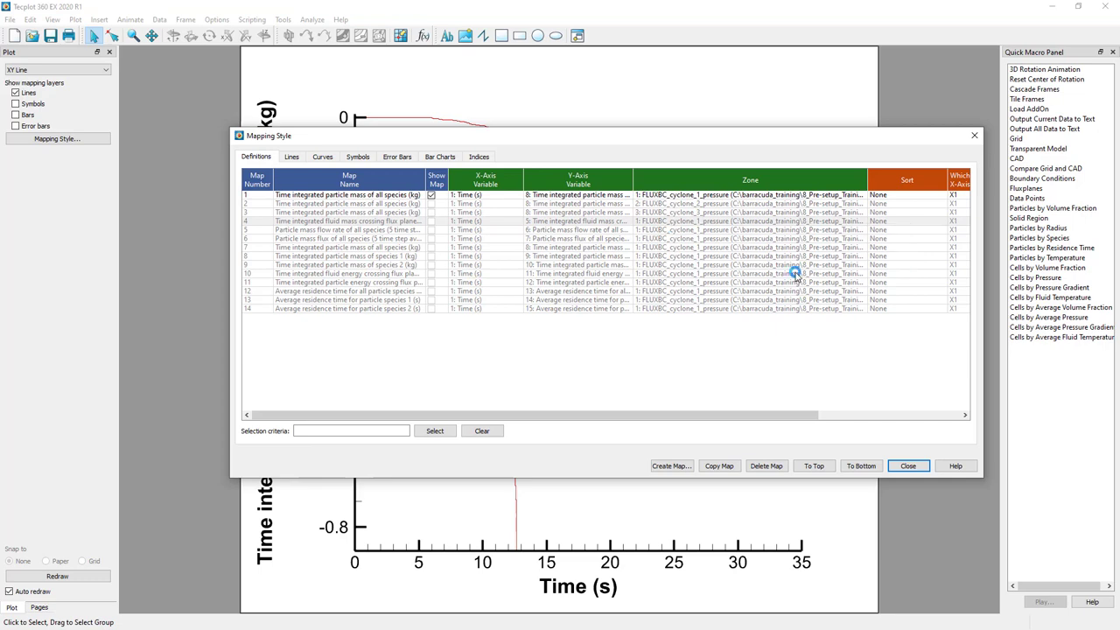
pyautogui.click(563, 224)
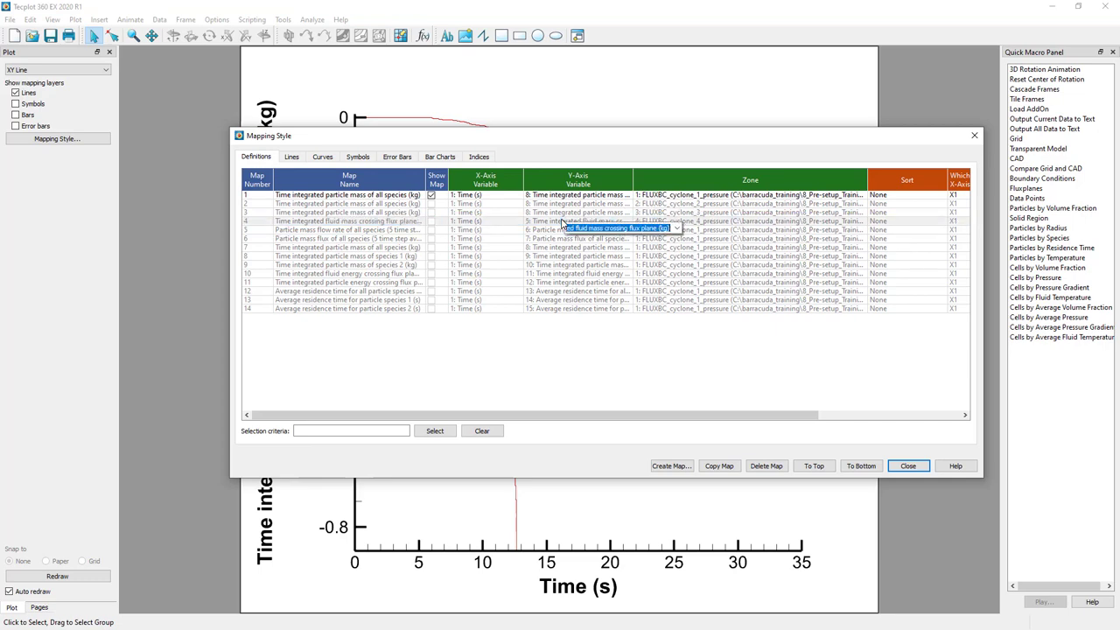
pyautogui.click(678, 230)
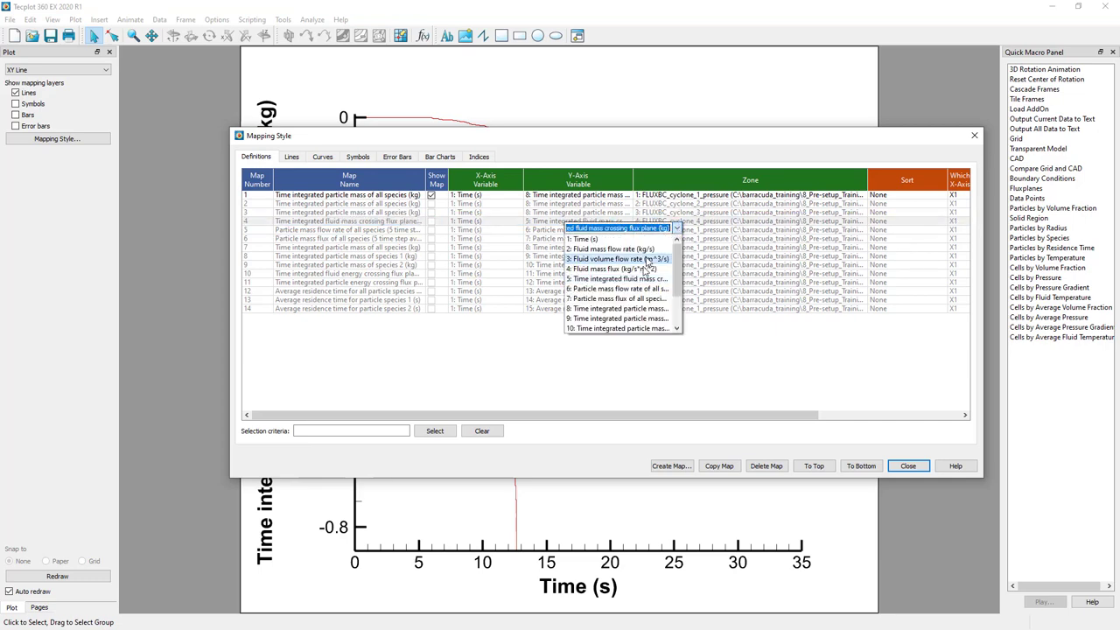
pyautogui.click(629, 311)
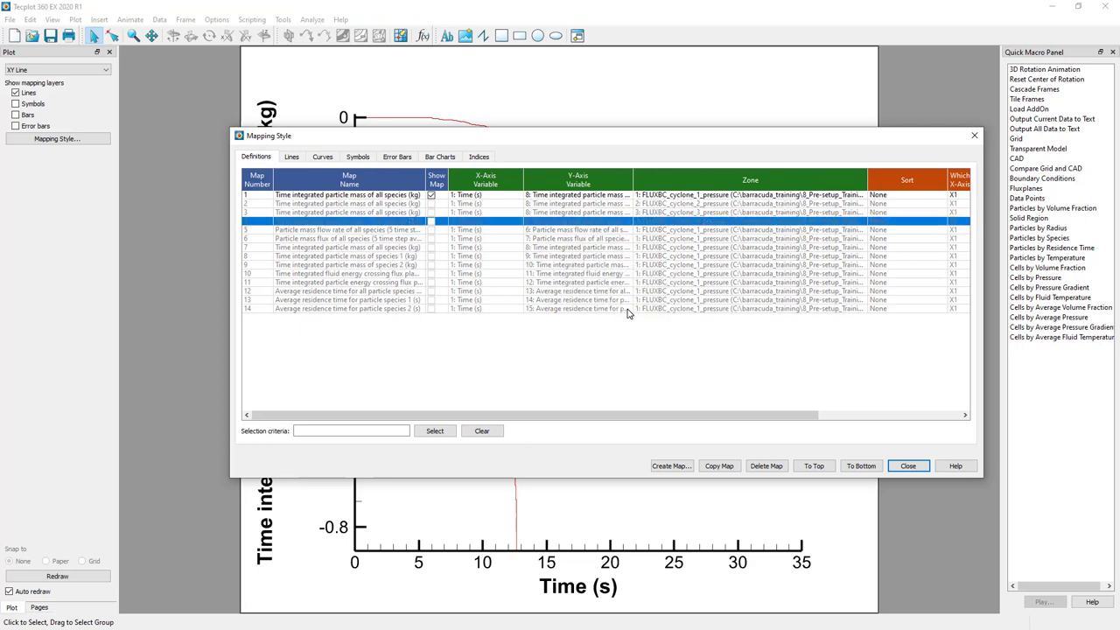
# Step: Turn on Show Map for maps 2–4 and close Mapping Style
pyautogui.click(431, 194)
pyautogui.click(431, 203)
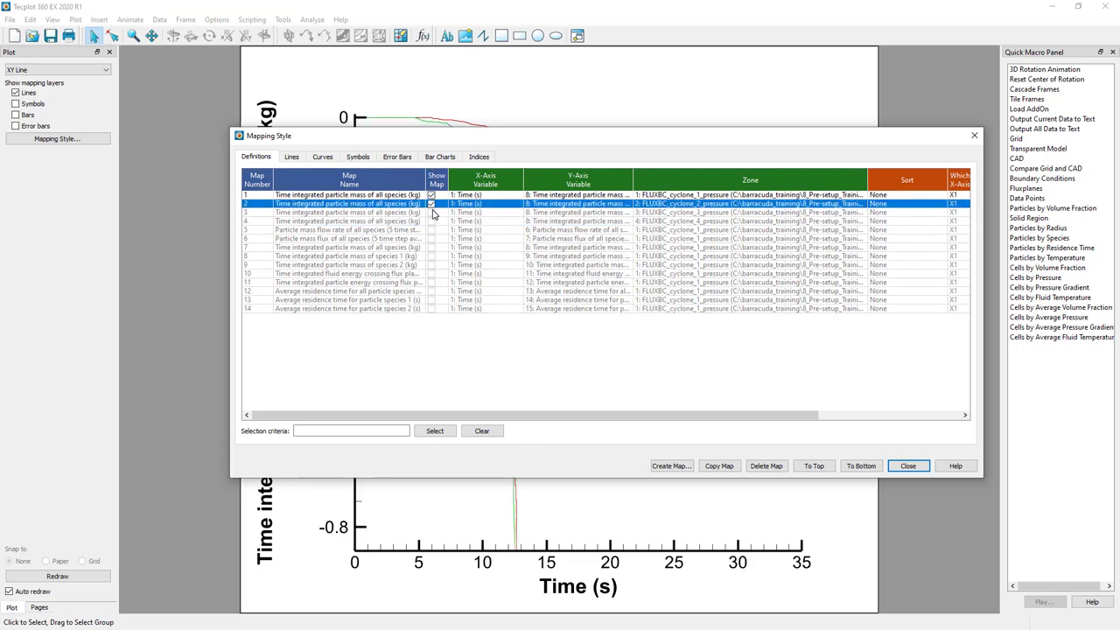
pyautogui.click(431, 212)
pyautogui.click(430, 220)
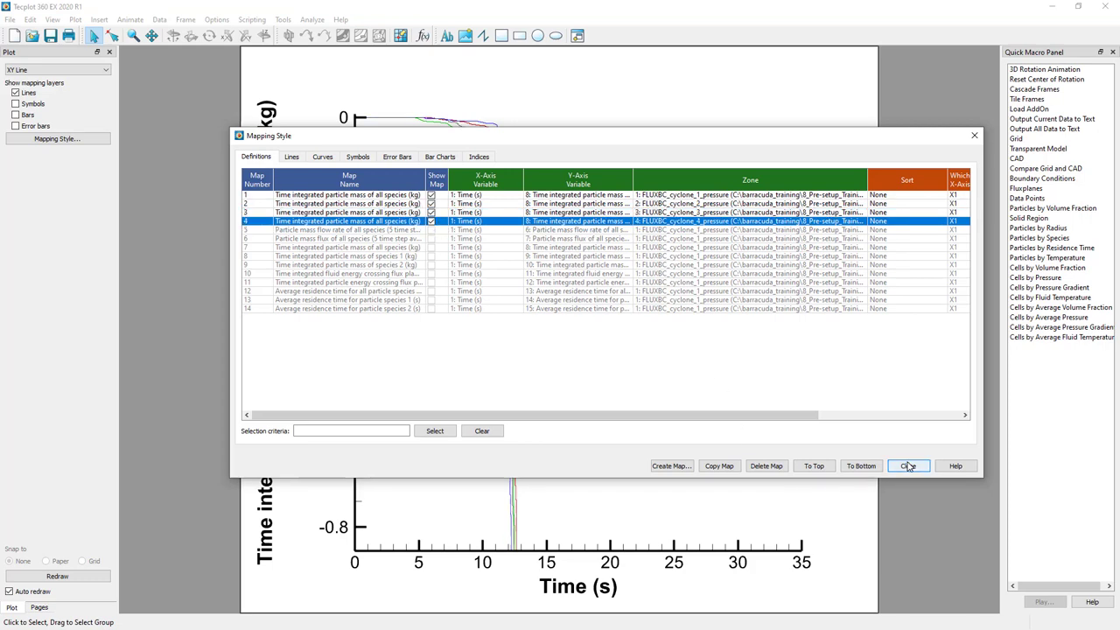
pyautogui.click(909, 467)
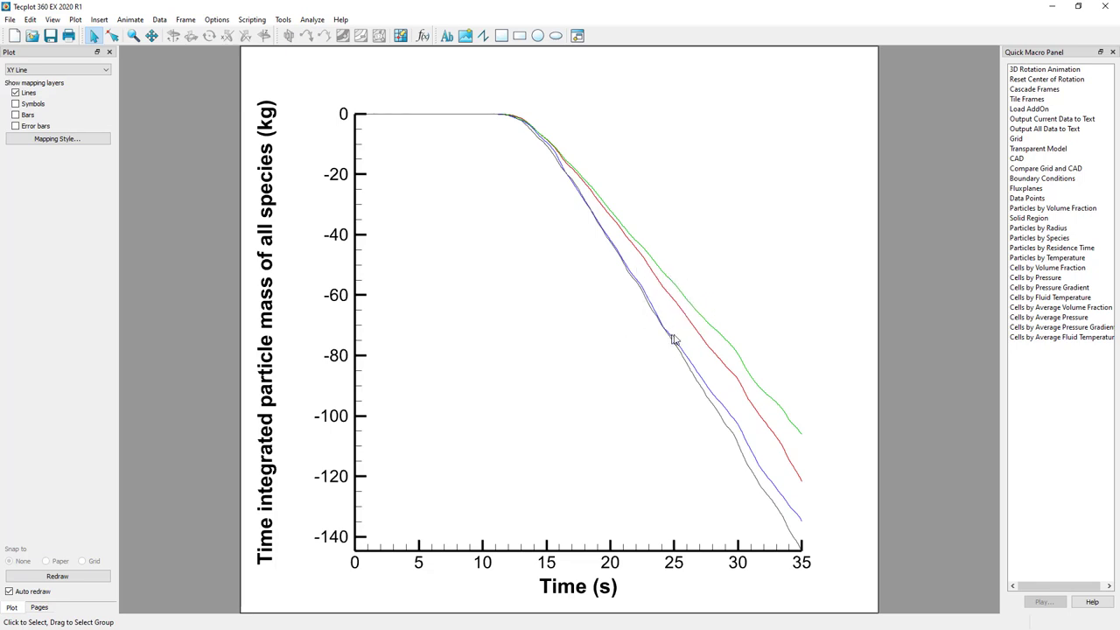
# Step: Turn on the line legend from Plot > Line Legend
pyautogui.click(75, 21)
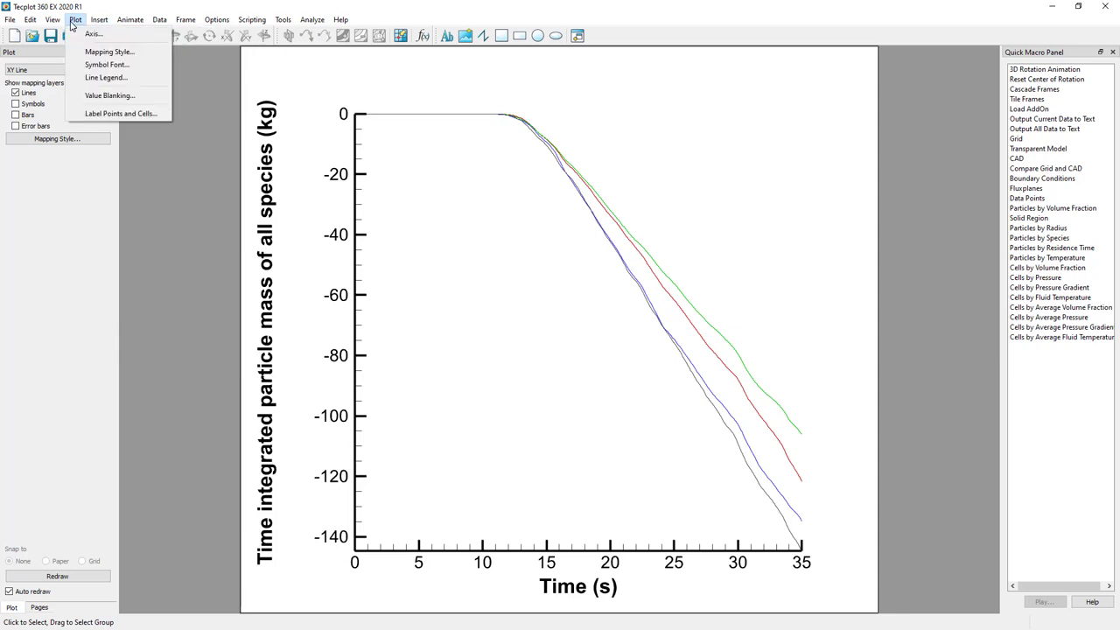
pyautogui.click(89, 78)
pyautogui.click(471, 202)
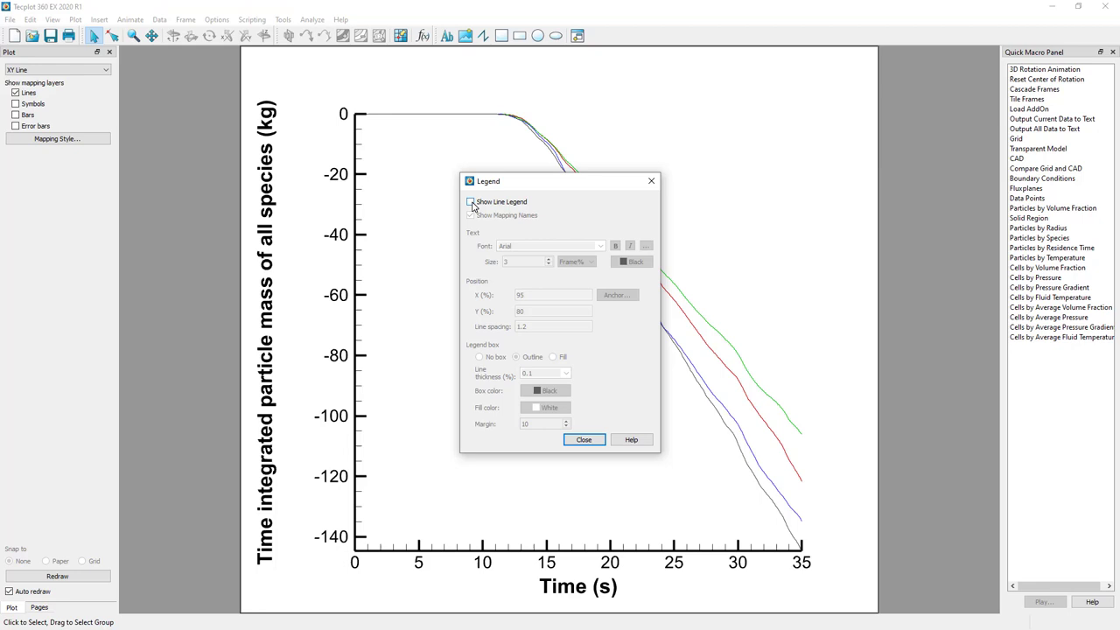
pyautogui.click(580, 440)
# Step: Drag the legend box up and to the right, then reopen Mapping Style
pyautogui.click(492, 163)
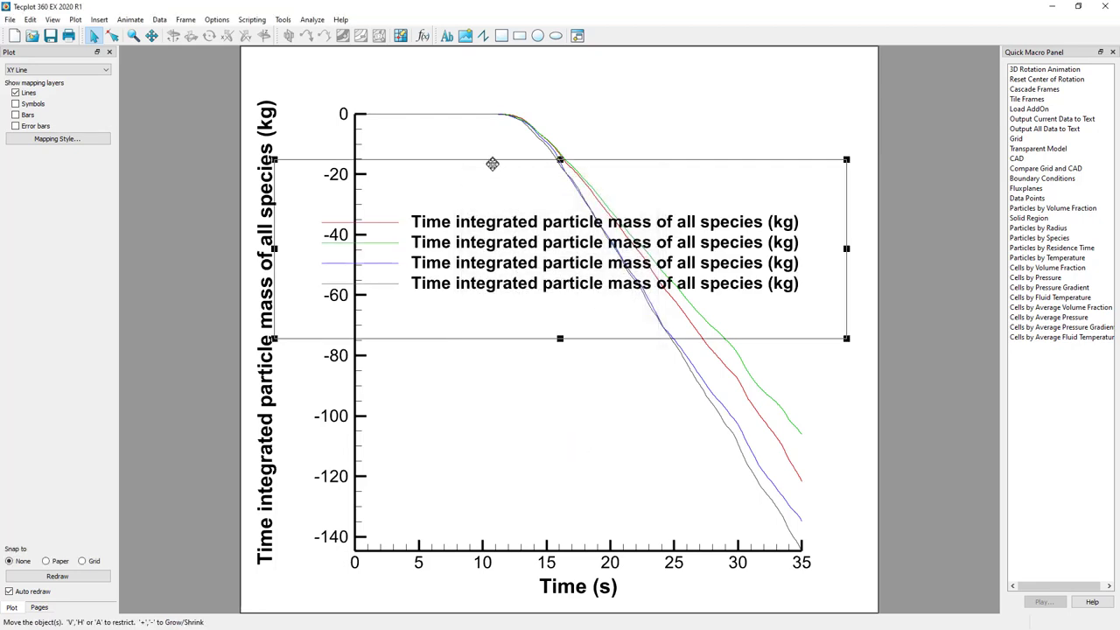
pyautogui.moveTo(494, 162); pyautogui.dragTo(525, 145)
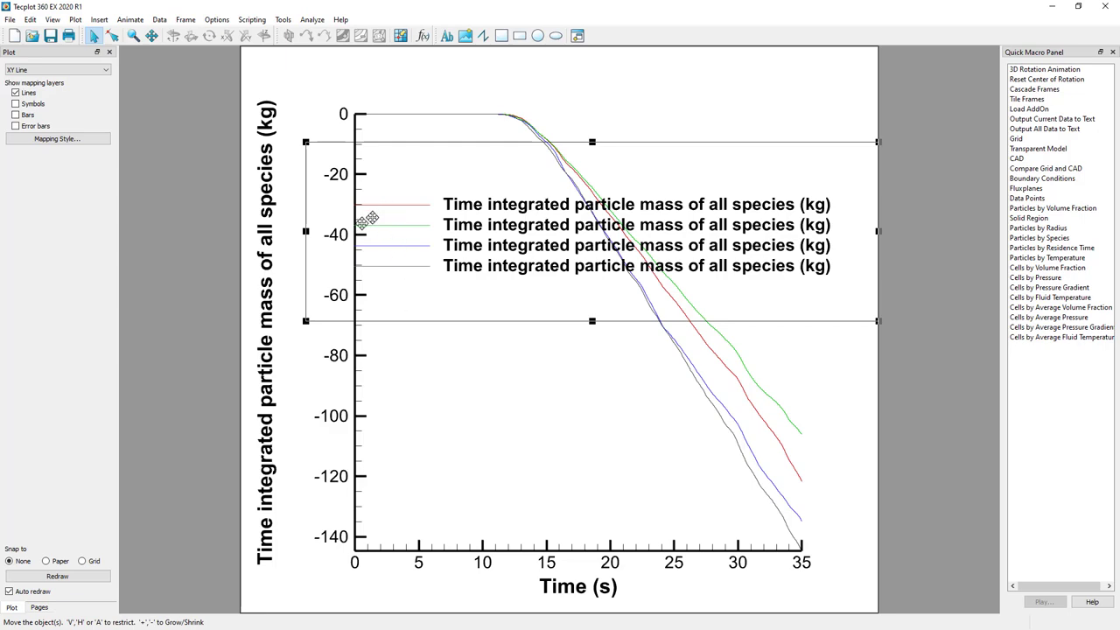
pyautogui.click(57, 139)
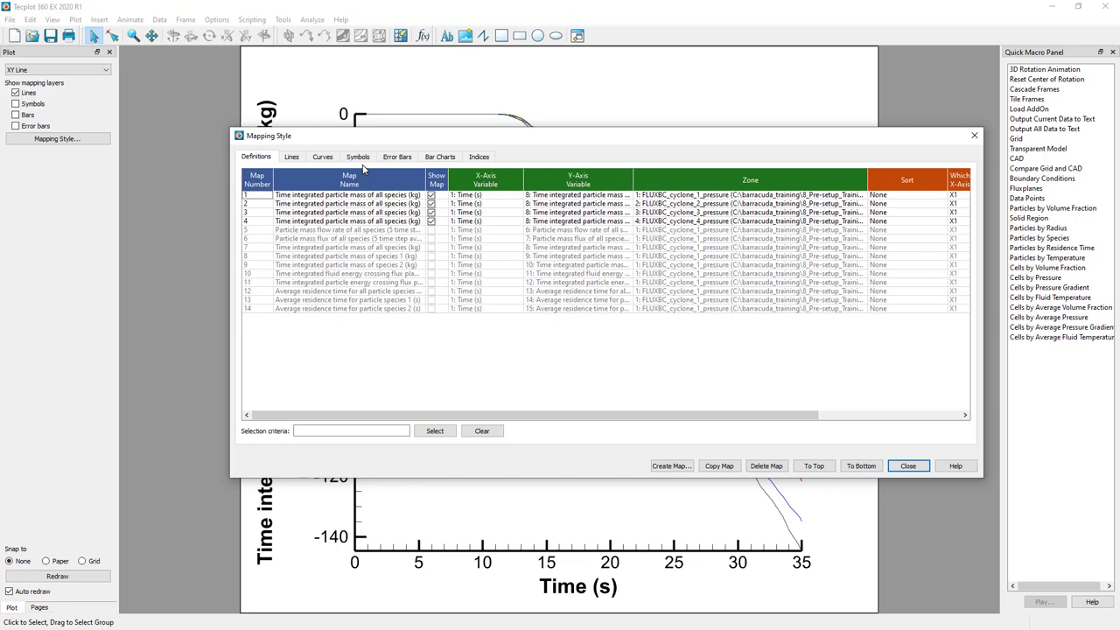
# Step: Name maps 1–4 Cyclone 1, Cyclone 2, Cyclone 3 and Cyclone 4, then drag the legend left
pyautogui.doubleClick(350, 195)
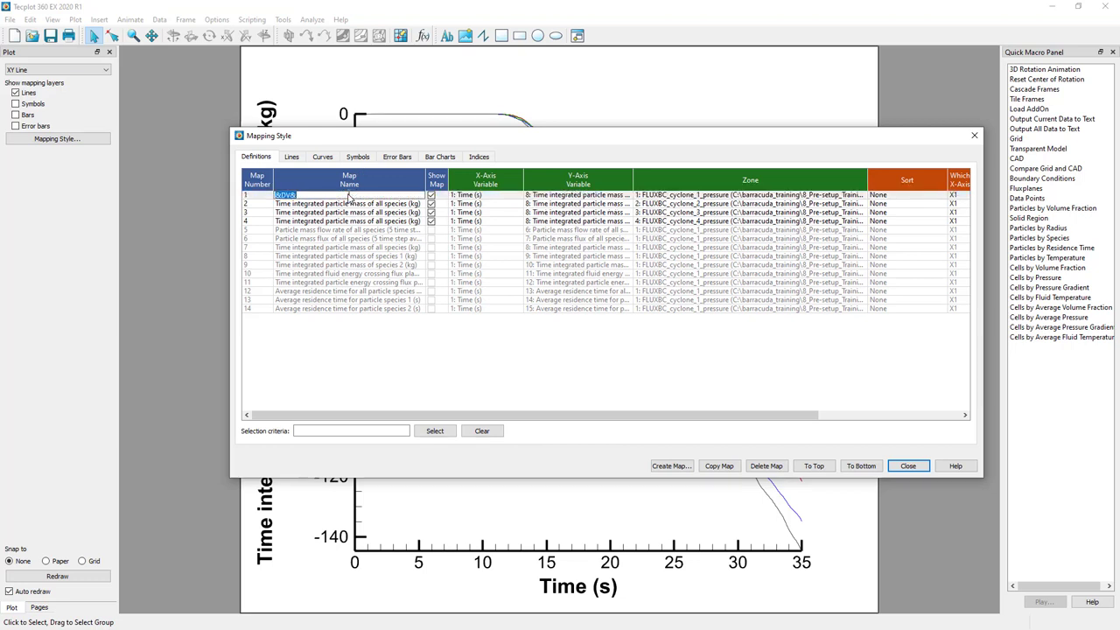
pyautogui.write('Cyclone 1')
pyautogui.press('Return')
pyautogui.doubleClick(351, 203)
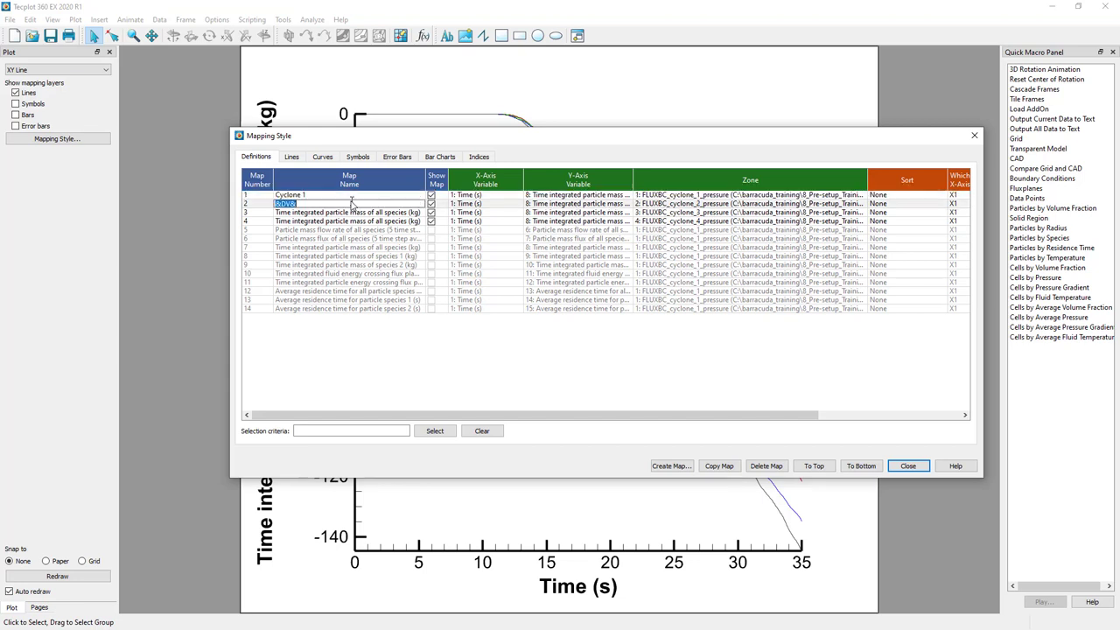
pyautogui.write('Cyclone 2')
pyautogui.doubleClick(350, 212)
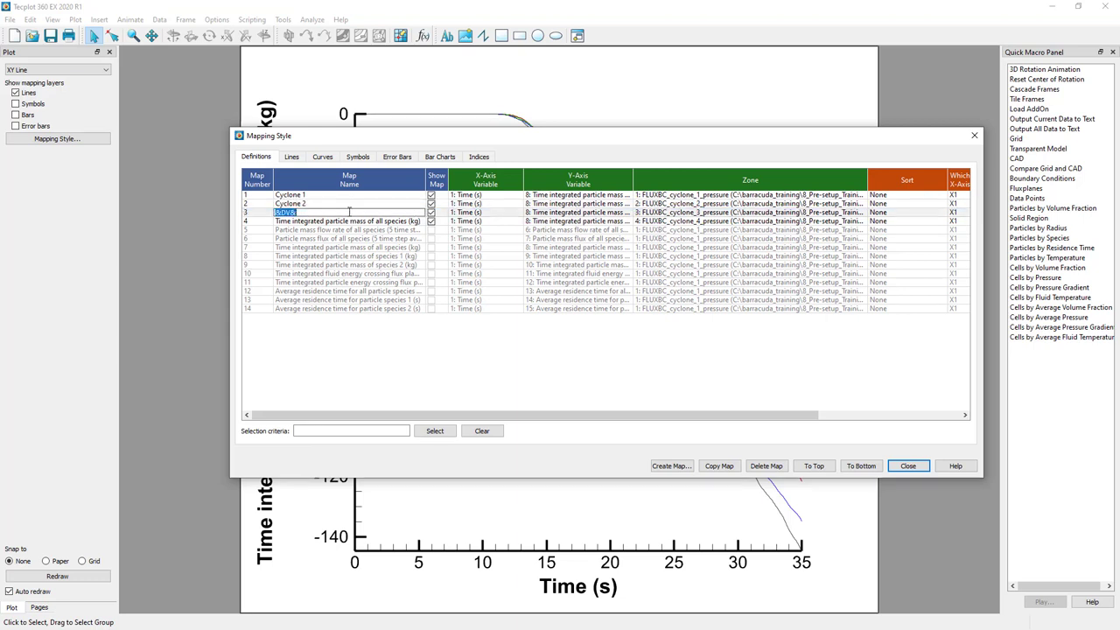
pyautogui.write('Cyclone 3')
pyautogui.doubleClick(349, 221)
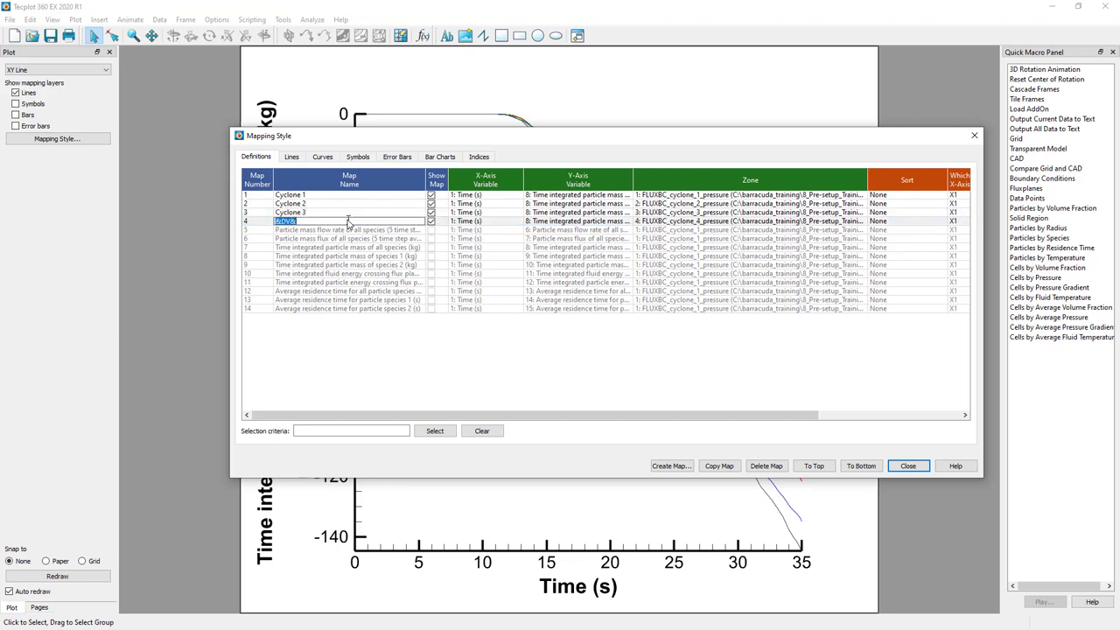
pyautogui.write('Cyclone 4')
pyautogui.press('Return')
pyautogui.click(908, 466)
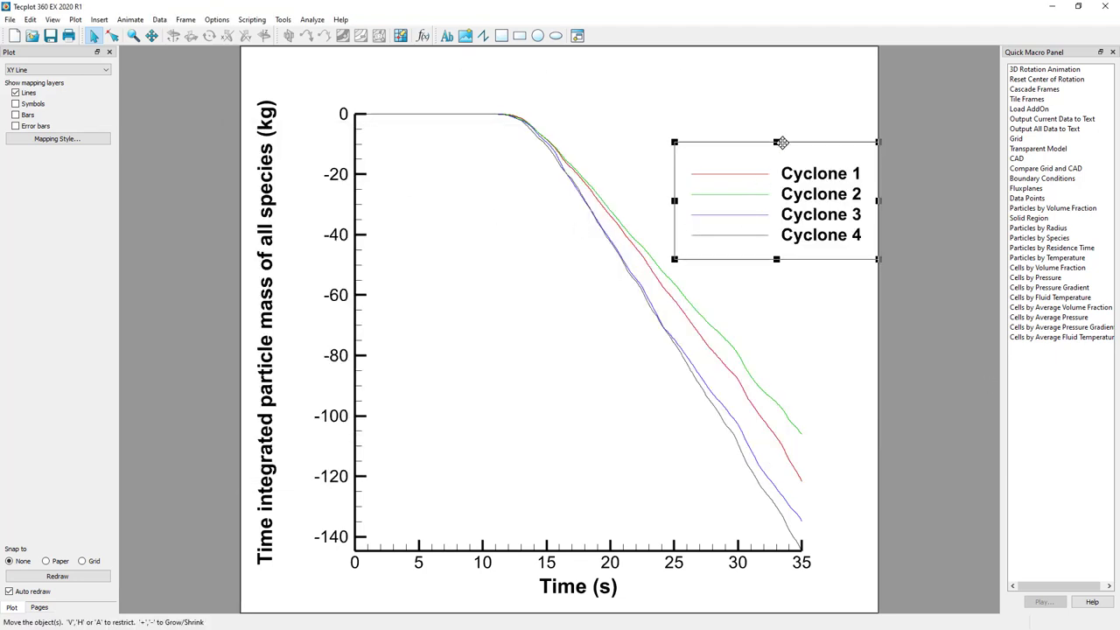
pyautogui.moveTo(782, 143); pyautogui.dragTo(482, 211)
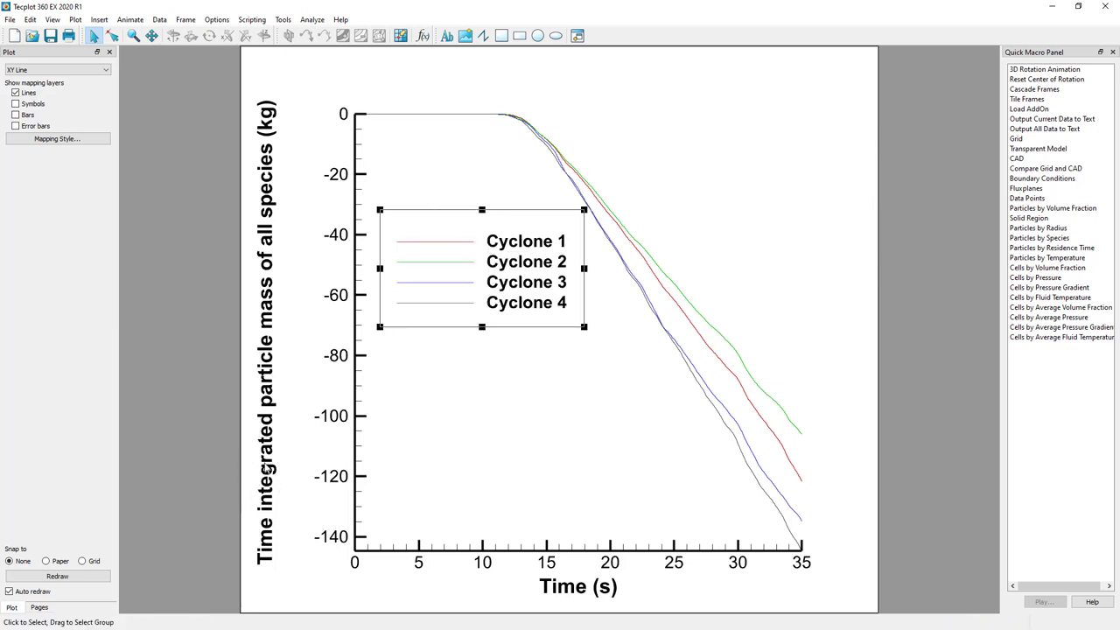
# Step: Replace the Y-axis title with the custom text 'Time integrate particle mass (kg)'
pyautogui.doubleClick(268, 448)
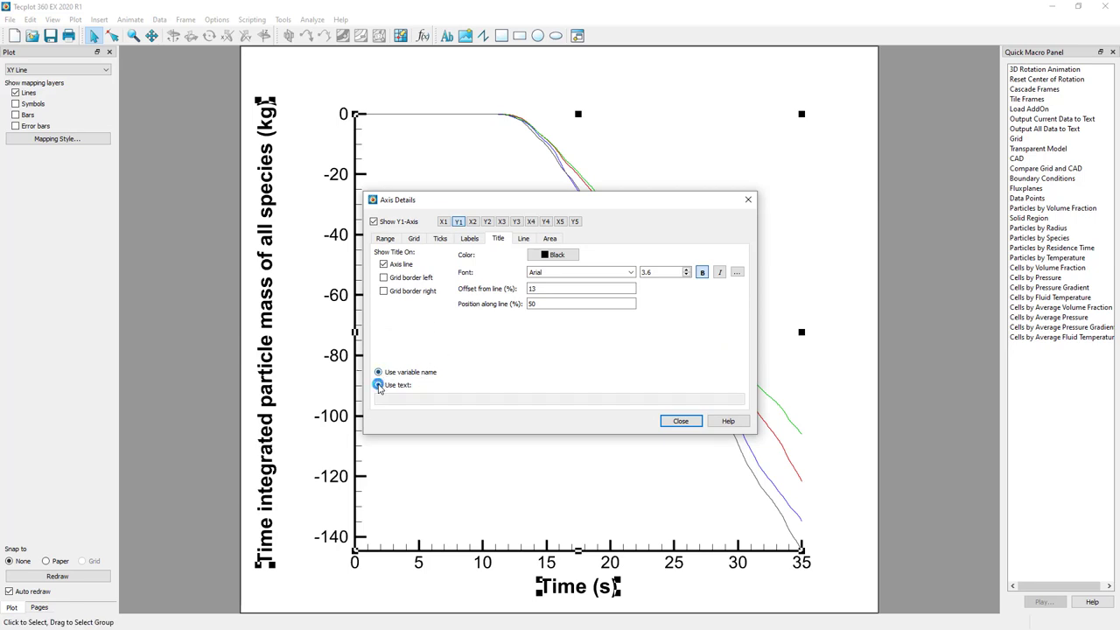
pyautogui.click(378, 385)
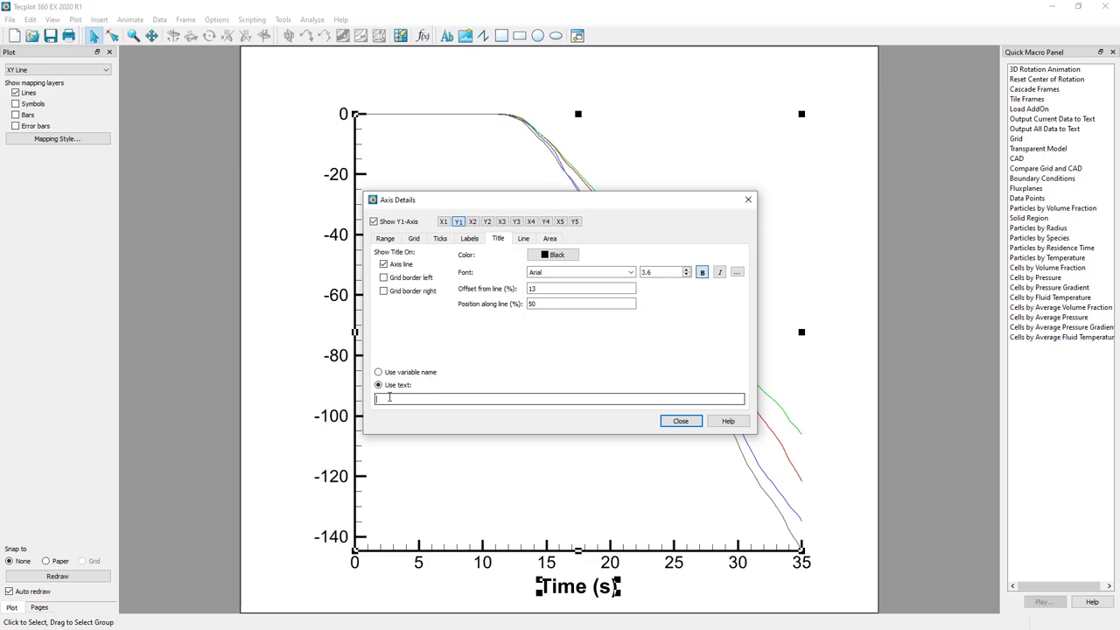
pyautogui.click(390, 399)
pyautogui.write('Time integrate particle mass (kg)')
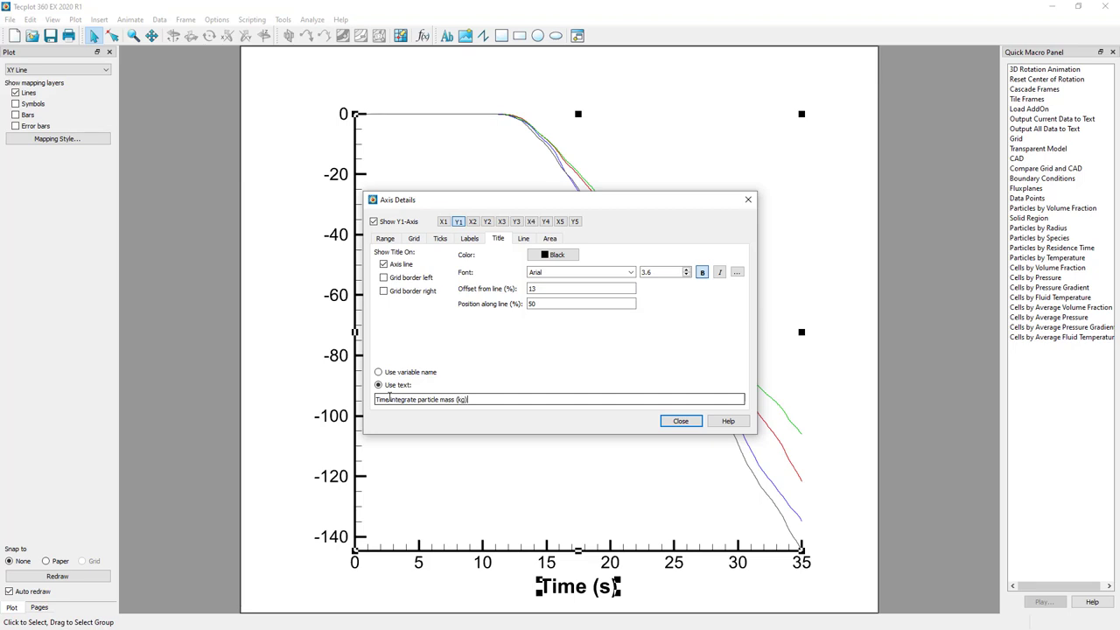
pyautogui.click(681, 422)
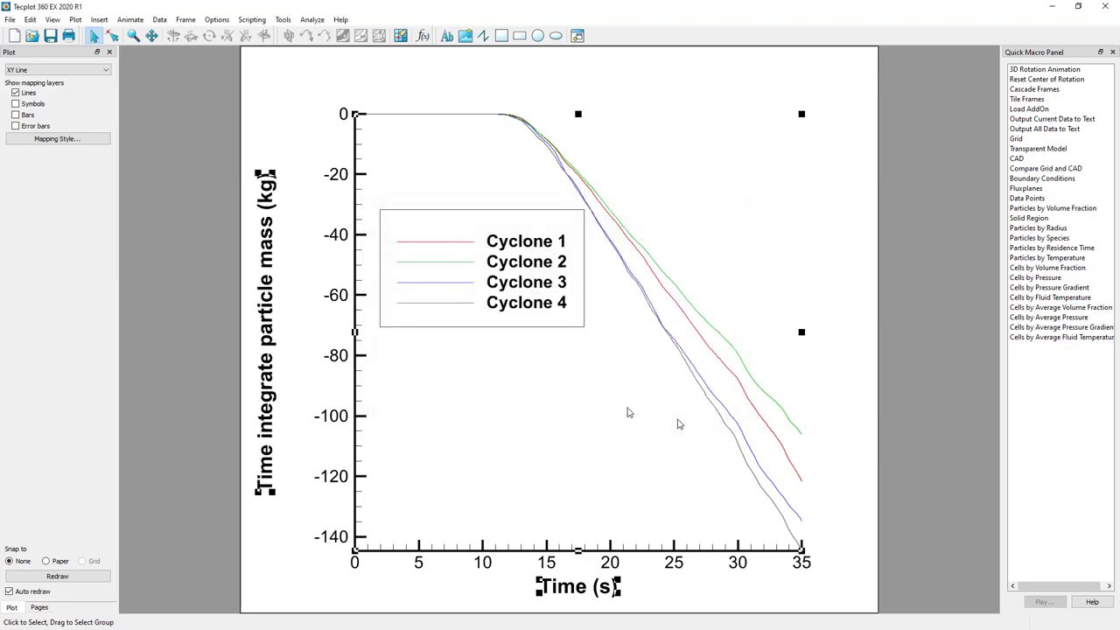
pyautogui.click(861, 423)
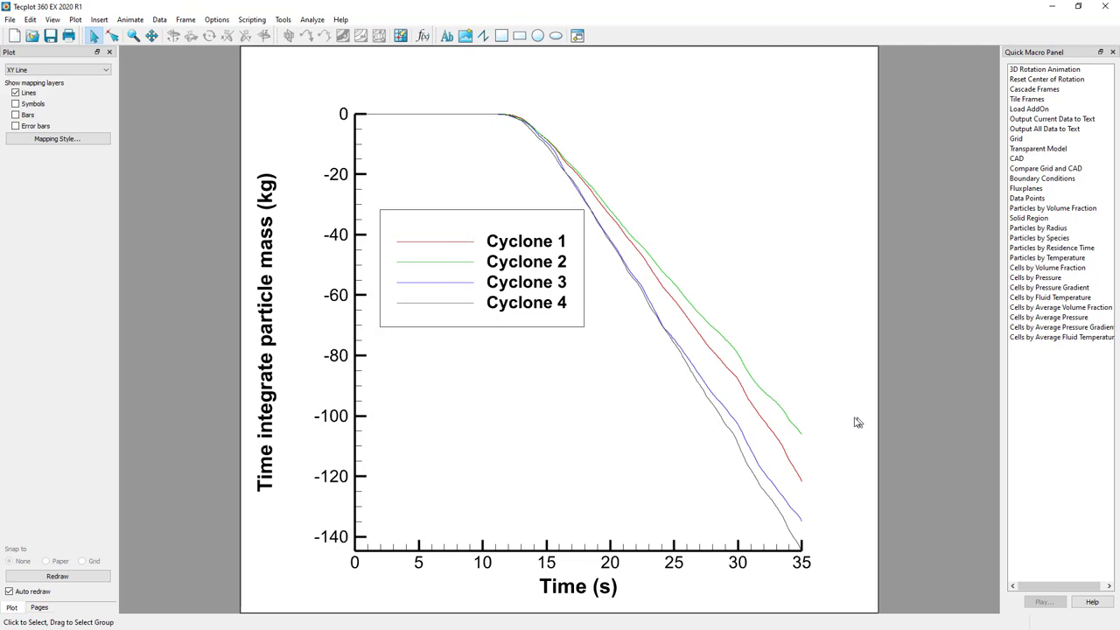